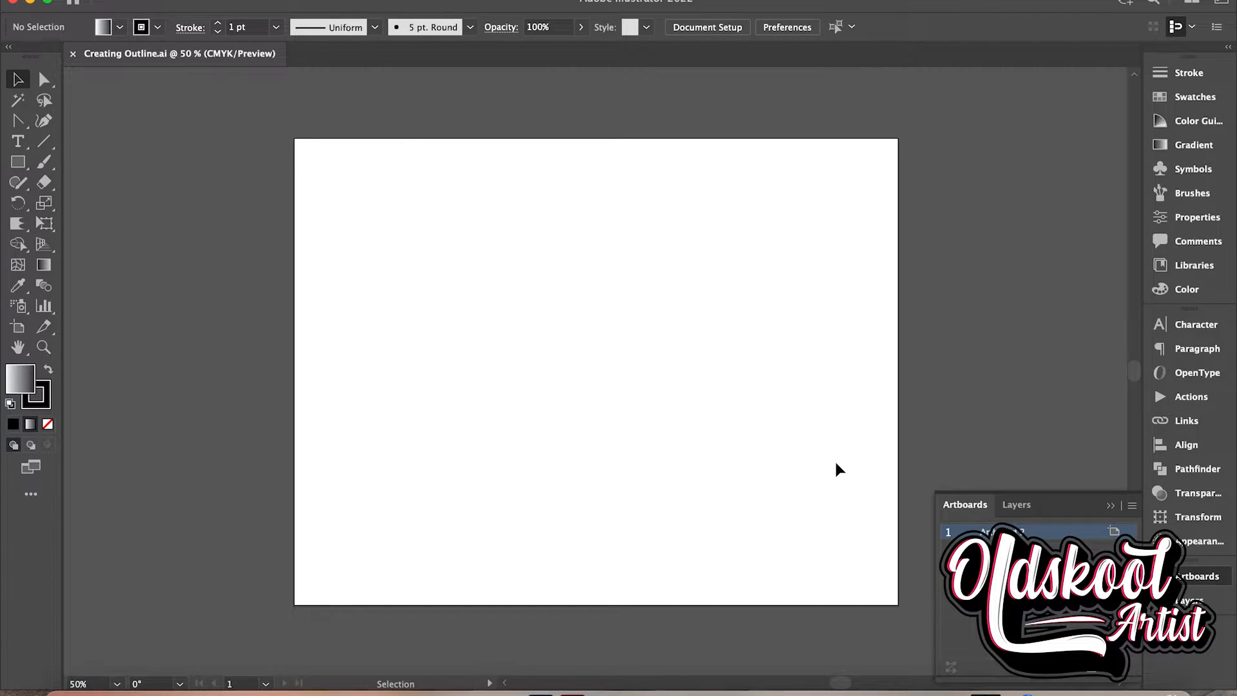
Add a line of point text reading "Creating Outlines" on the artboard
{"action": "left_click", "coordinate": [18, 141]}
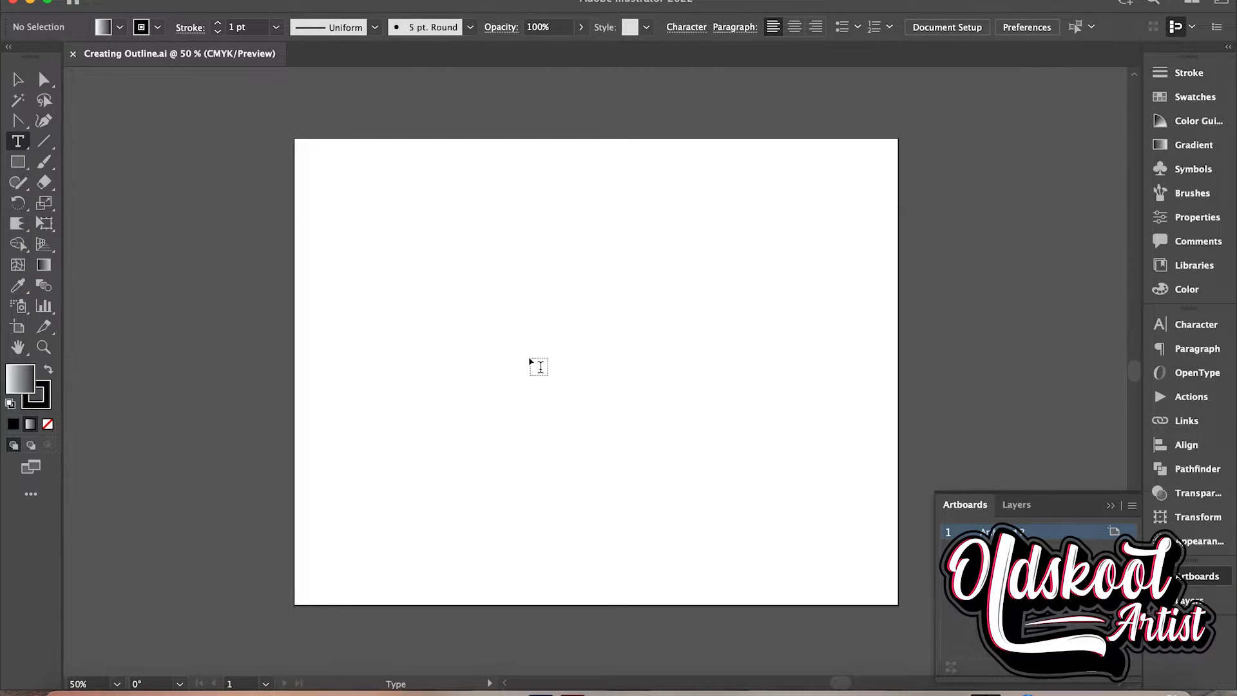
{"action": "left_click", "coordinate": [377, 286]}
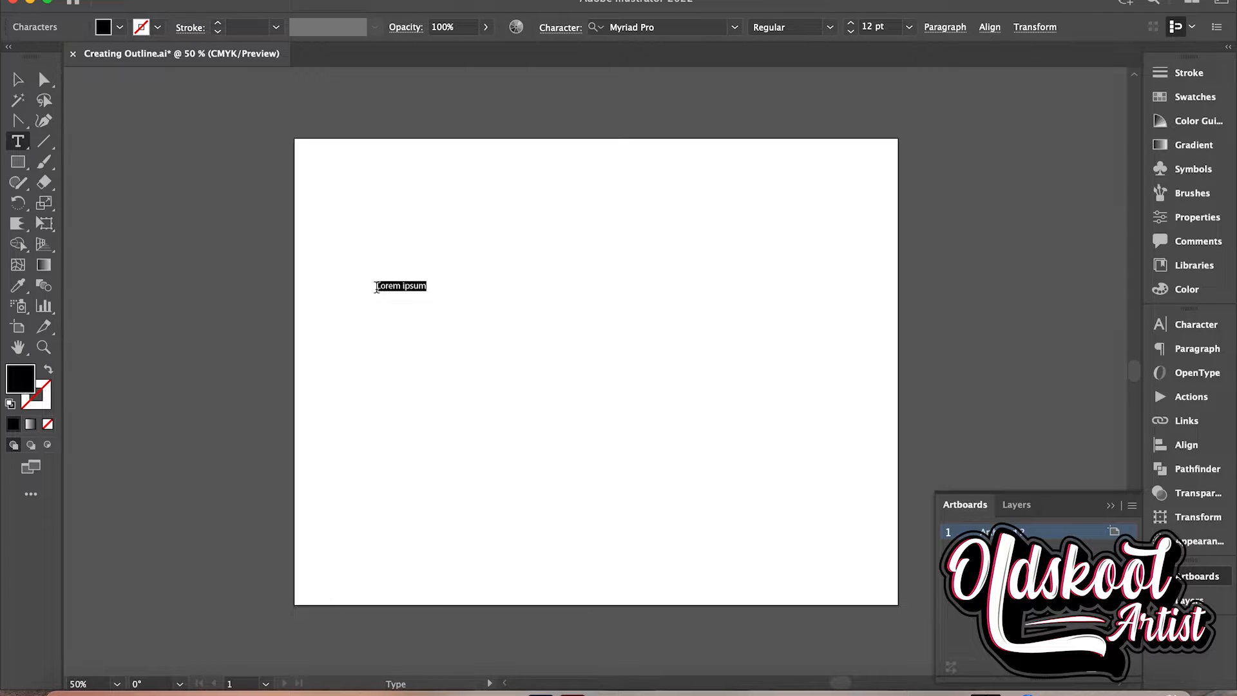
{"action": "type", "text": "Creating Outlines"}
Scale the text up to about 99 pt so it nearly spans the artboard and centre it there
{"action": "left_click", "coordinate": [17, 79]}
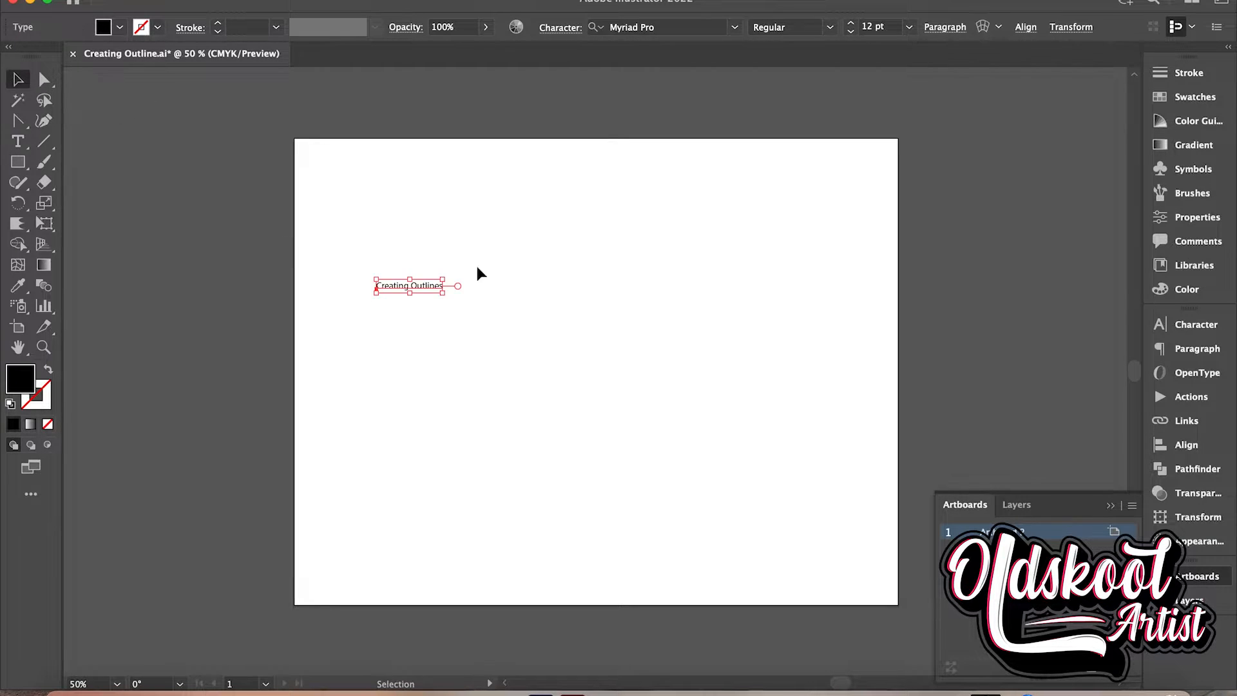
{"action": "left_click_drag", "start_coordinate": [443, 293], "coordinate": [928, 495]}
{"action": "left_click_drag", "start_coordinate": [851, 340], "coordinate": [774, 340]}
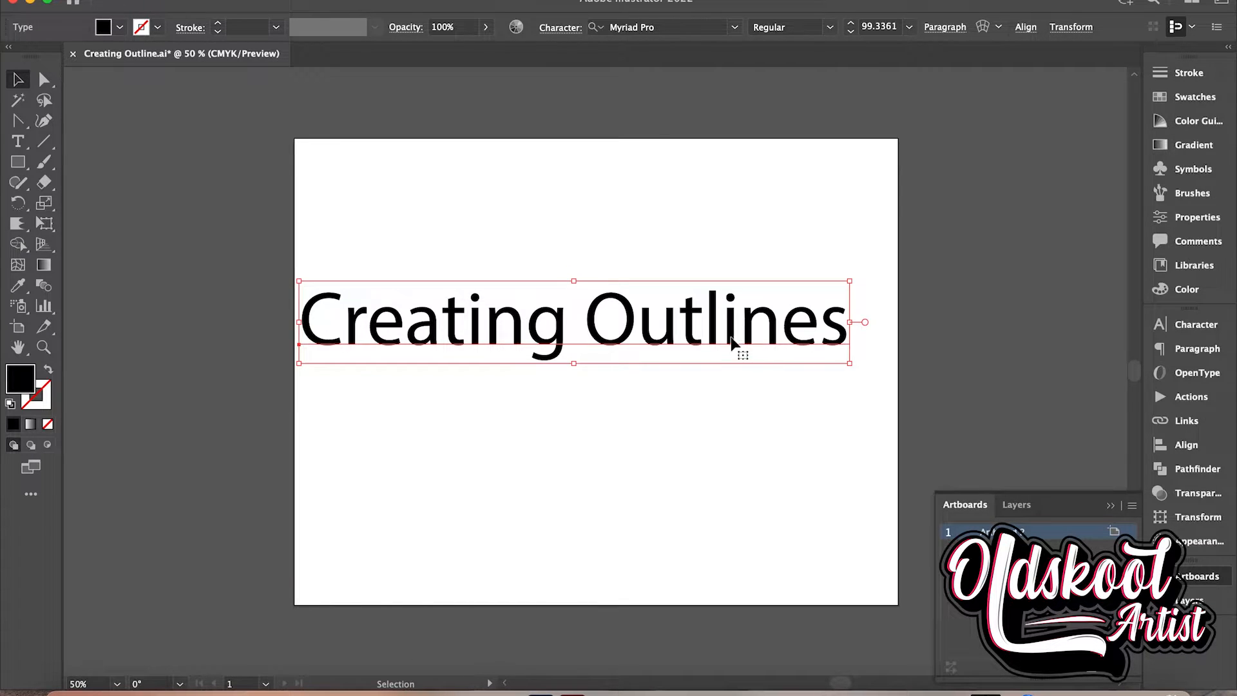
{"action": "left_click", "coordinate": [713, 329]}
{"action": "left_click_drag", "start_coordinate": [713, 330], "coordinate": [732, 352]}
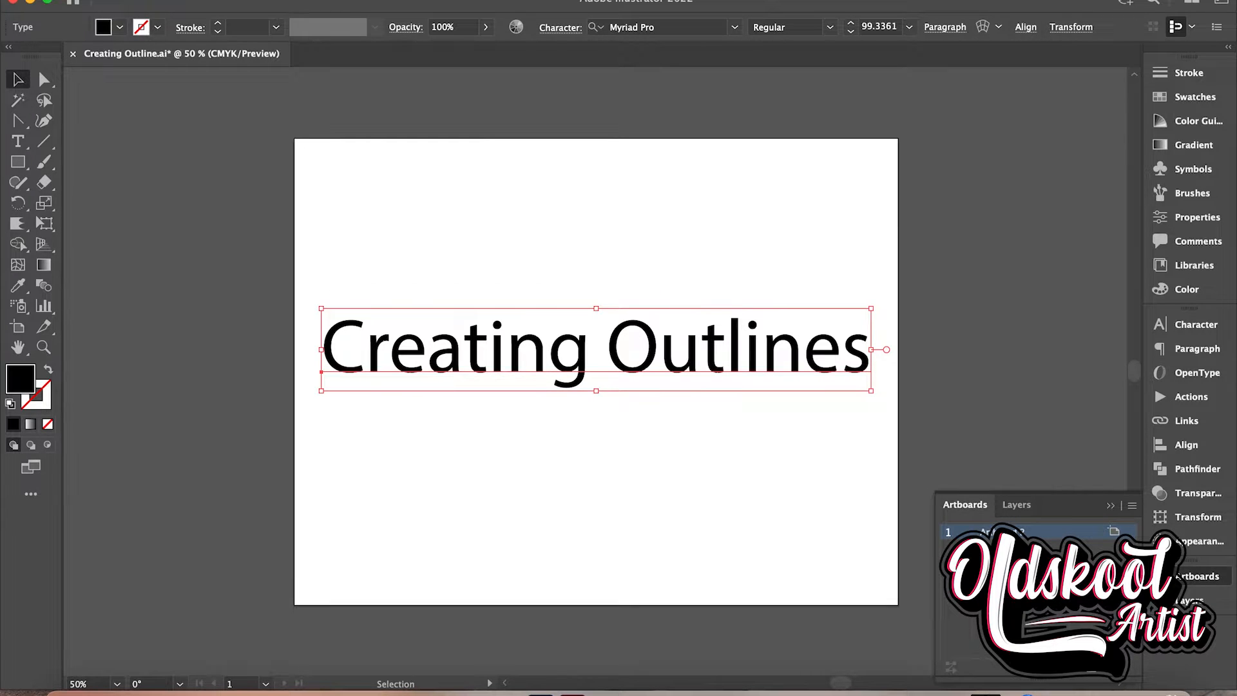
Convert the "Creating Outlines" text to outlines and deselect it
{"action": "left_click", "coordinate": [248, 0]}
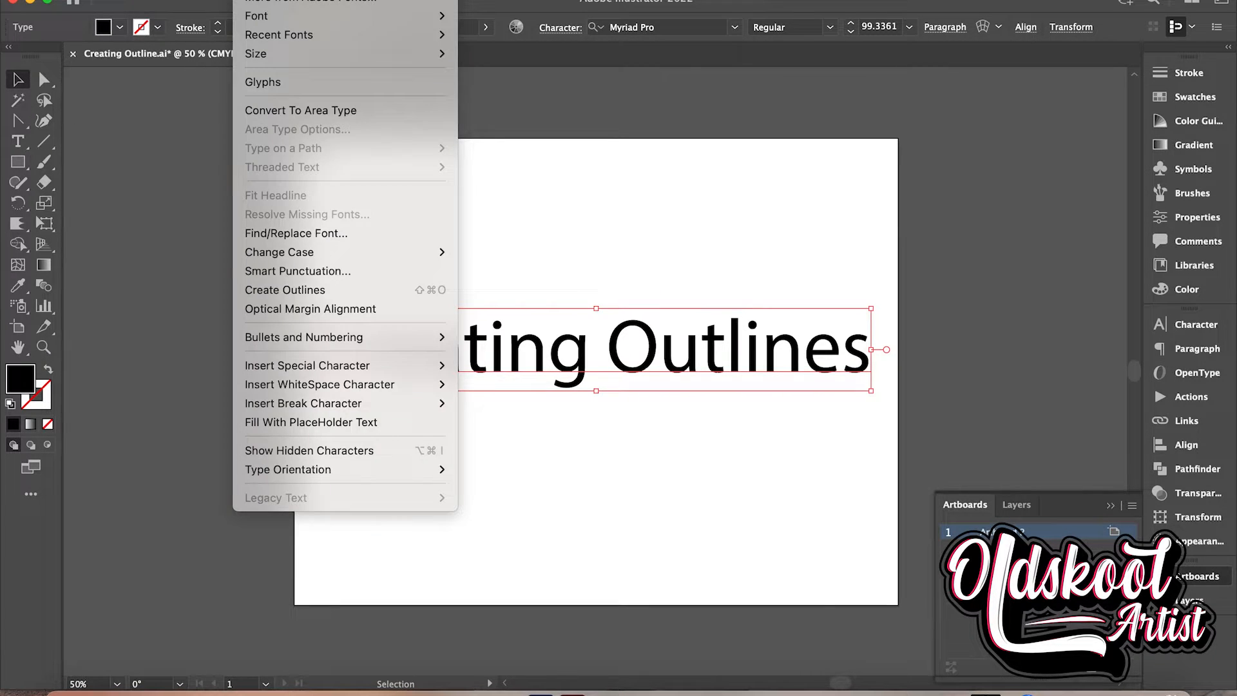
{"action": "left_click", "coordinate": [324, 291]}
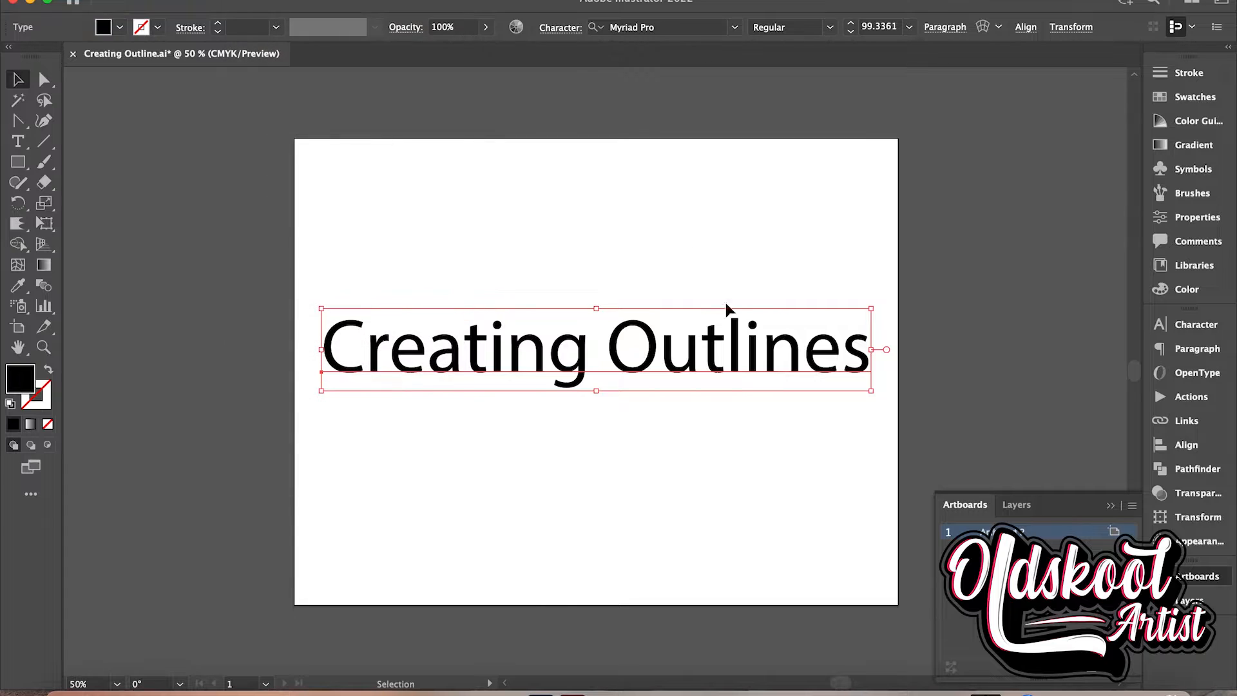
{"action": "right_click", "coordinate": [707, 351]}
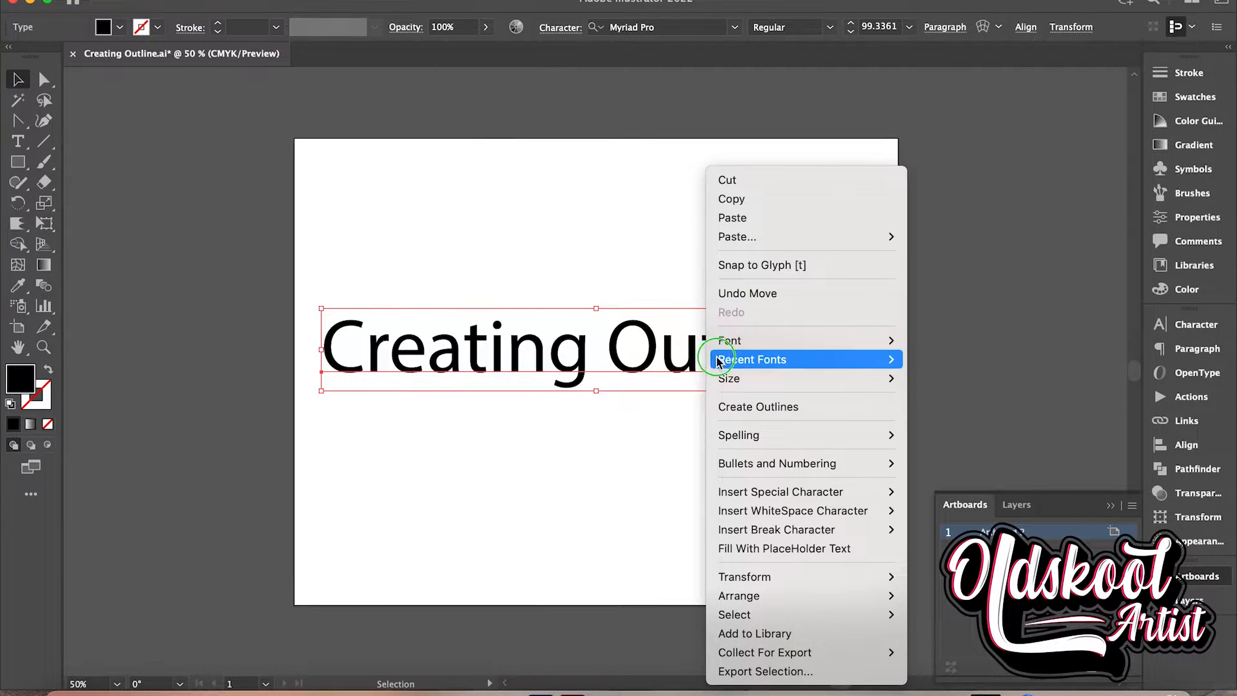
{"action": "left_click", "coordinate": [747, 406]}
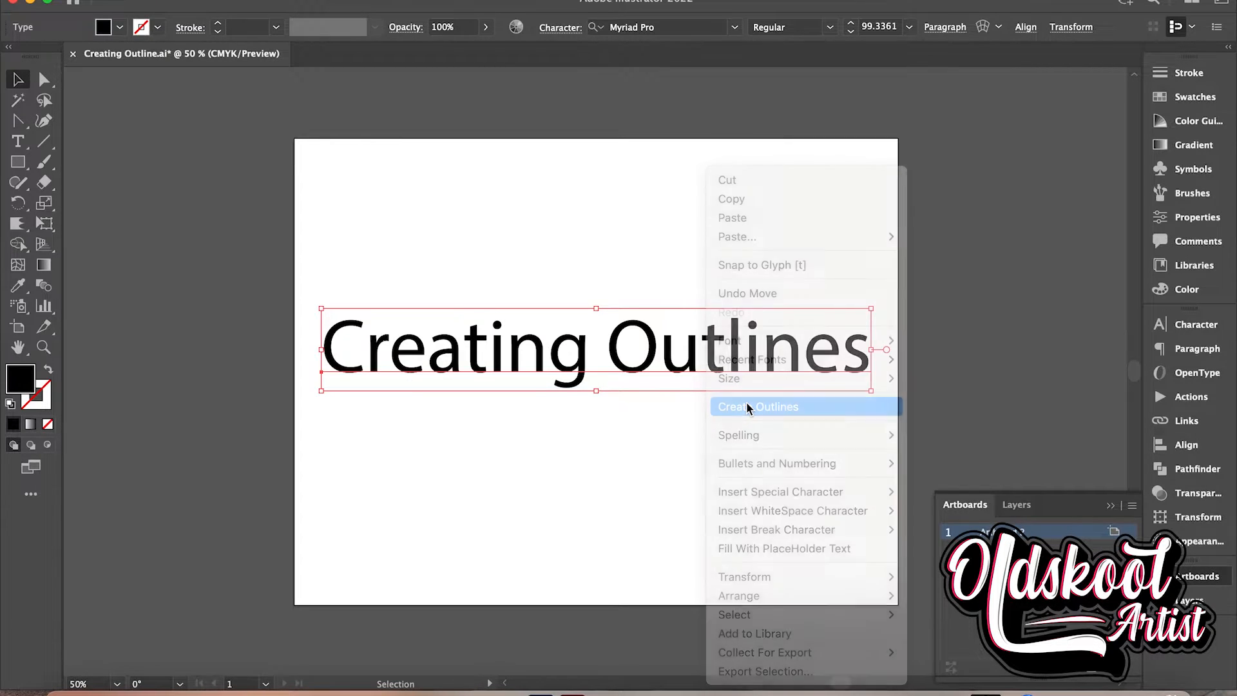
{"action": "left_click", "coordinate": [503, 219]}
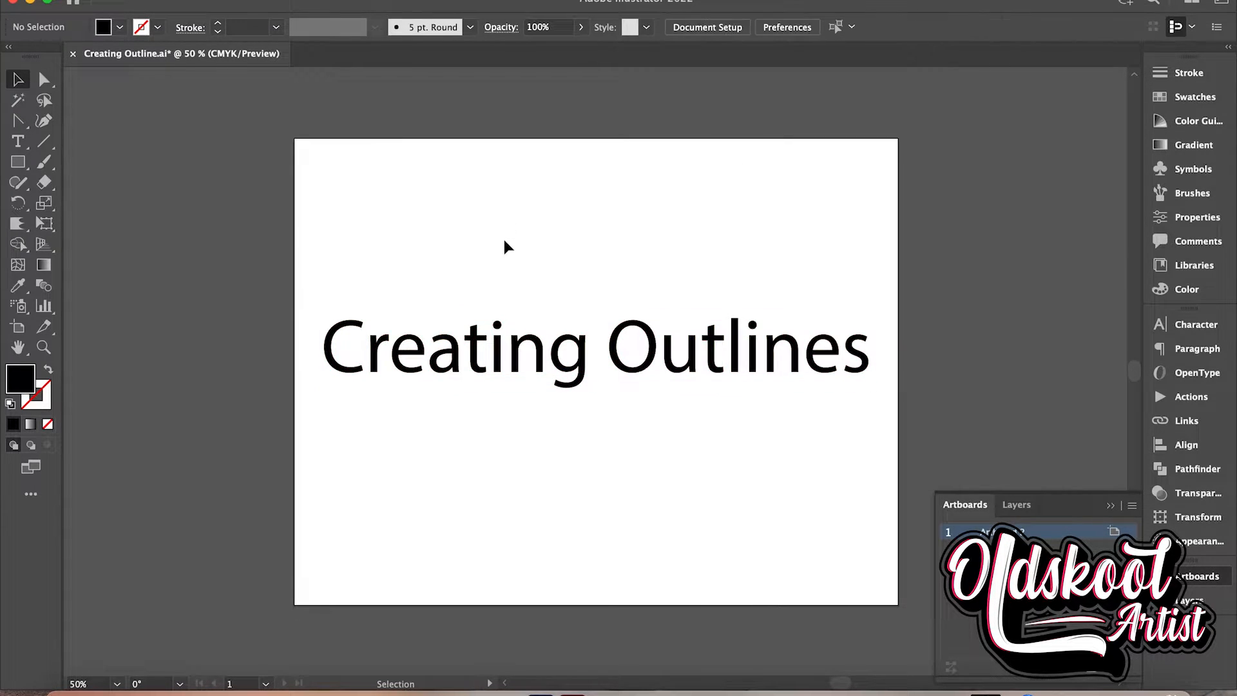
Select the outlined text and display the anchor points of its letters with the Direct Selection tool
{"action": "left_click", "coordinate": [480, 356]}
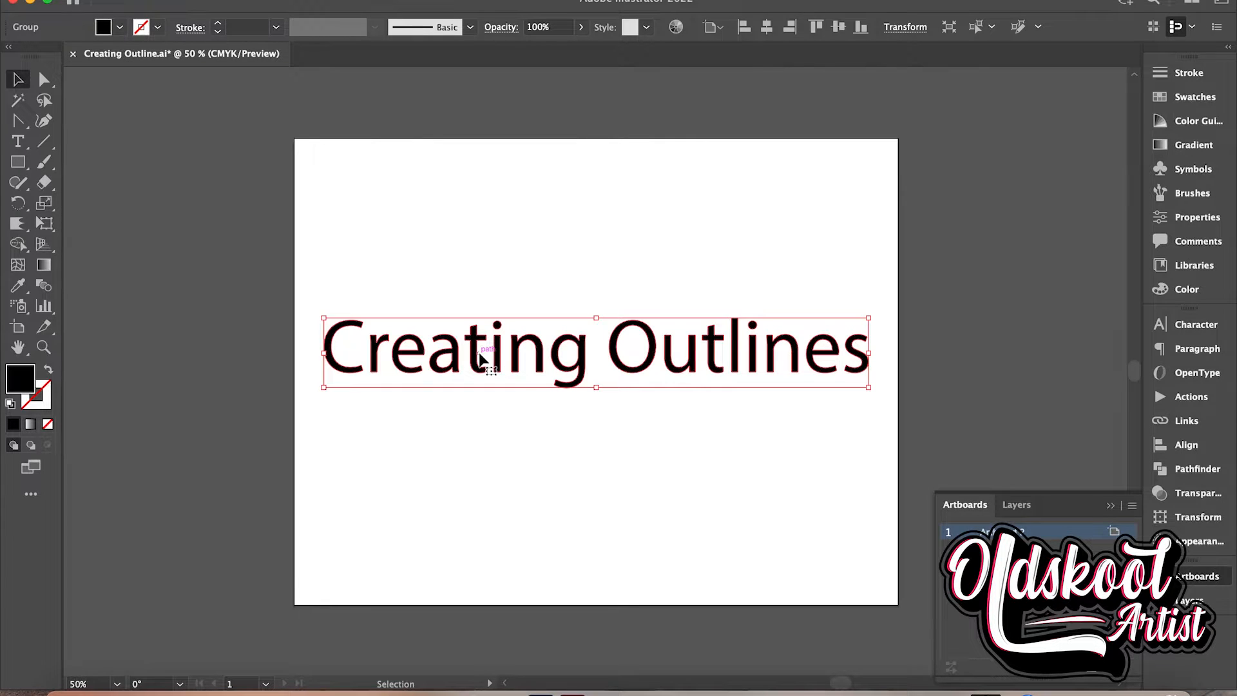
{"action": "left_click", "coordinate": [44, 81]}
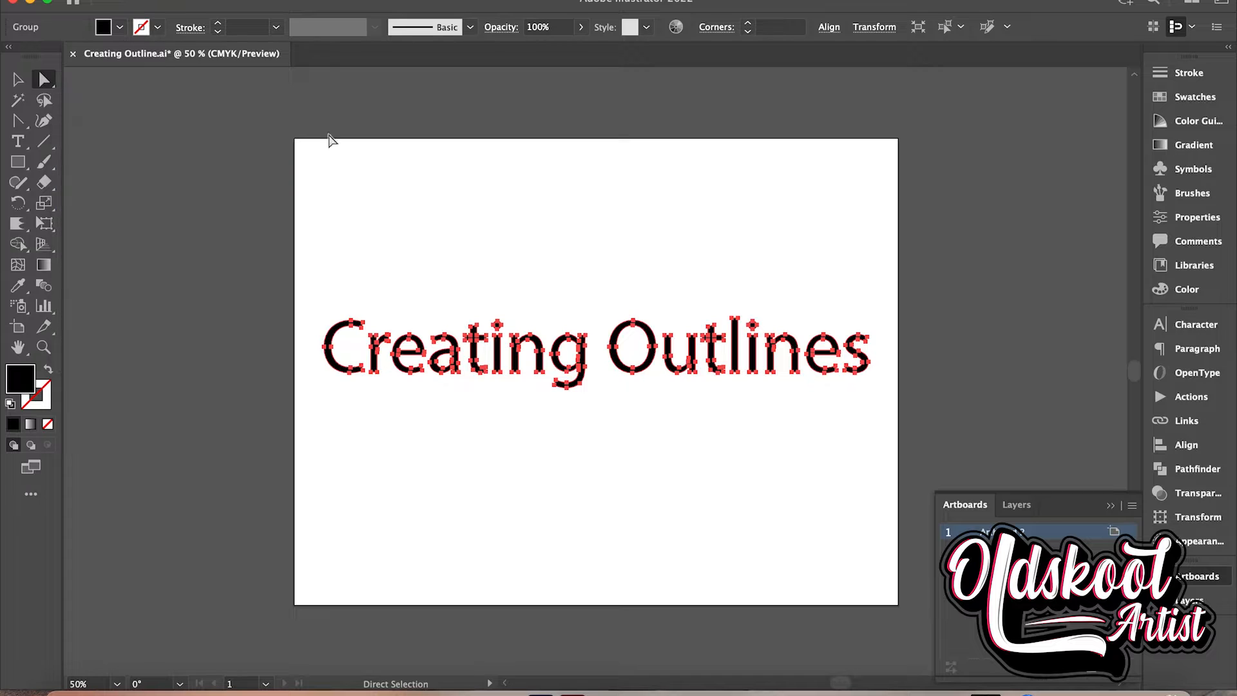
{"action": "key", "text": "super+equal"}
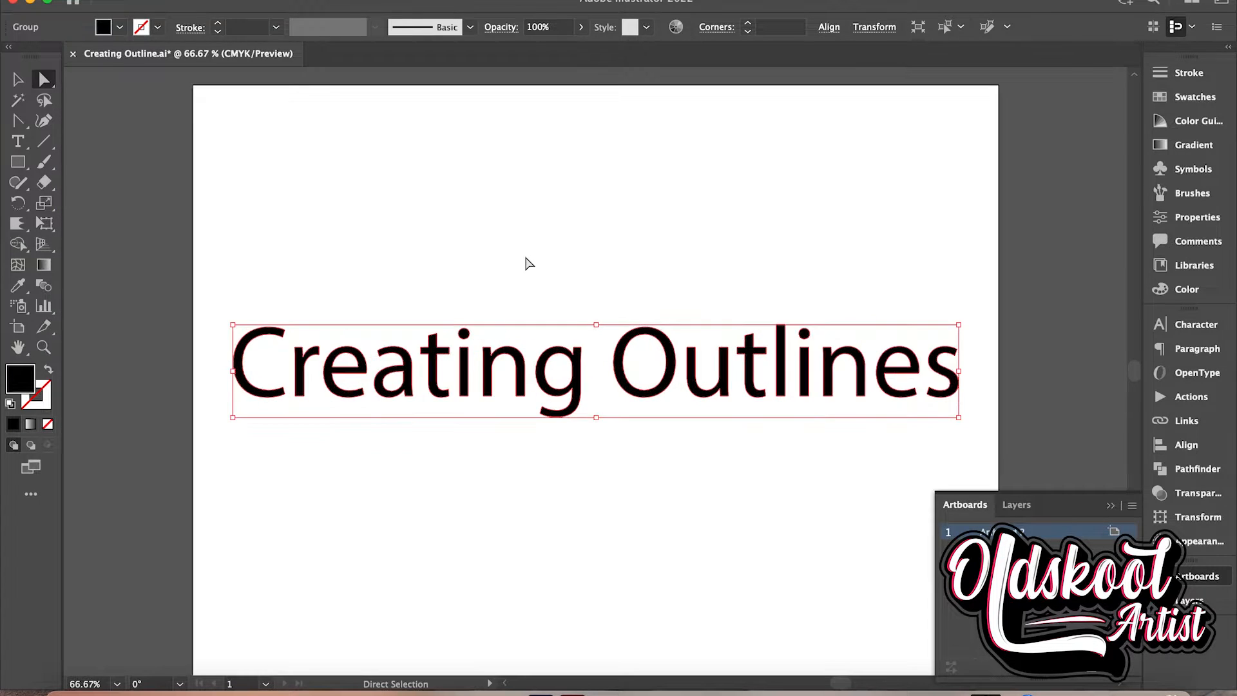
{"action": "key", "text": "super+equal"}
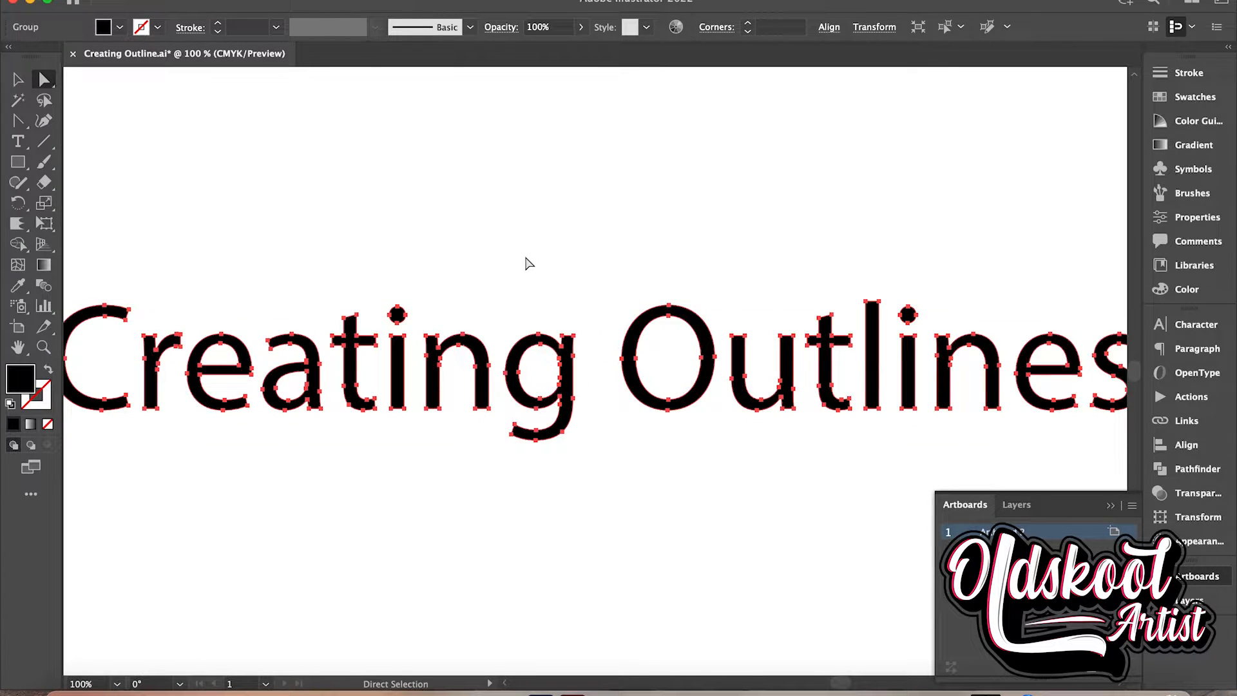
{"action": "scroll", "coordinate": [527, 263], "scroll_direction": "left", "scroll_amount": 5}
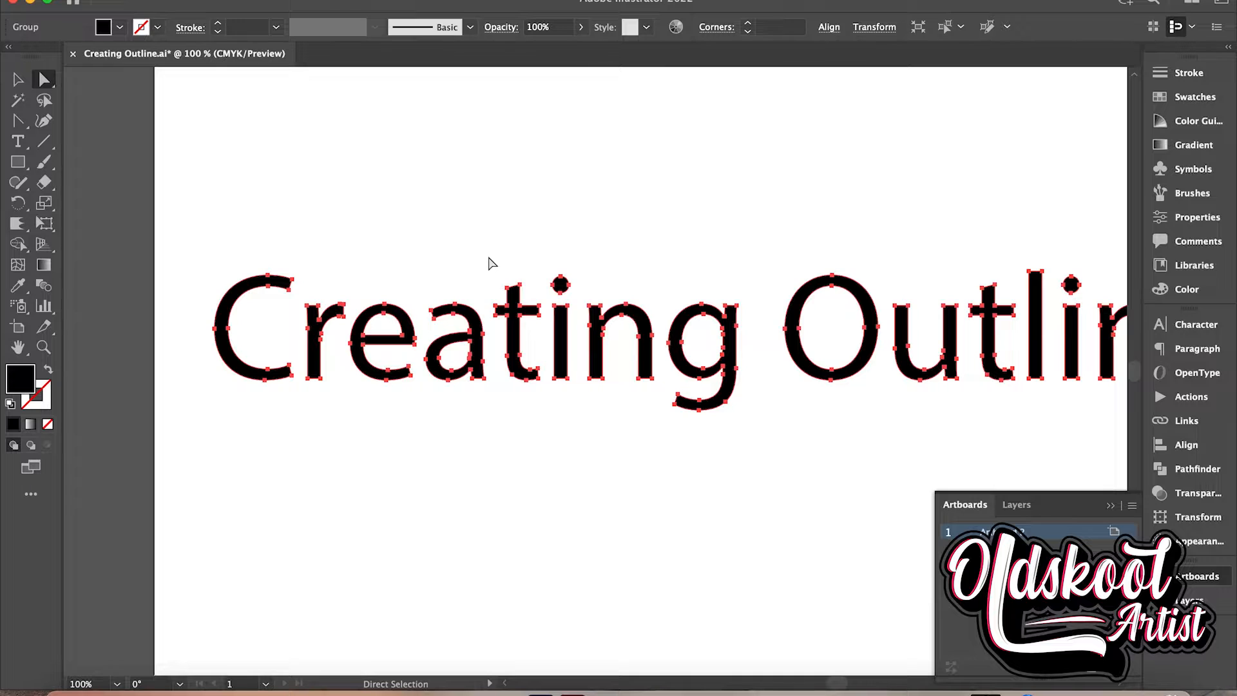
Extend the stem of the "r" in "Creating" well below the baseline by moving its two bottom anchor points down
{"action": "left_click", "coordinate": [308, 381]}
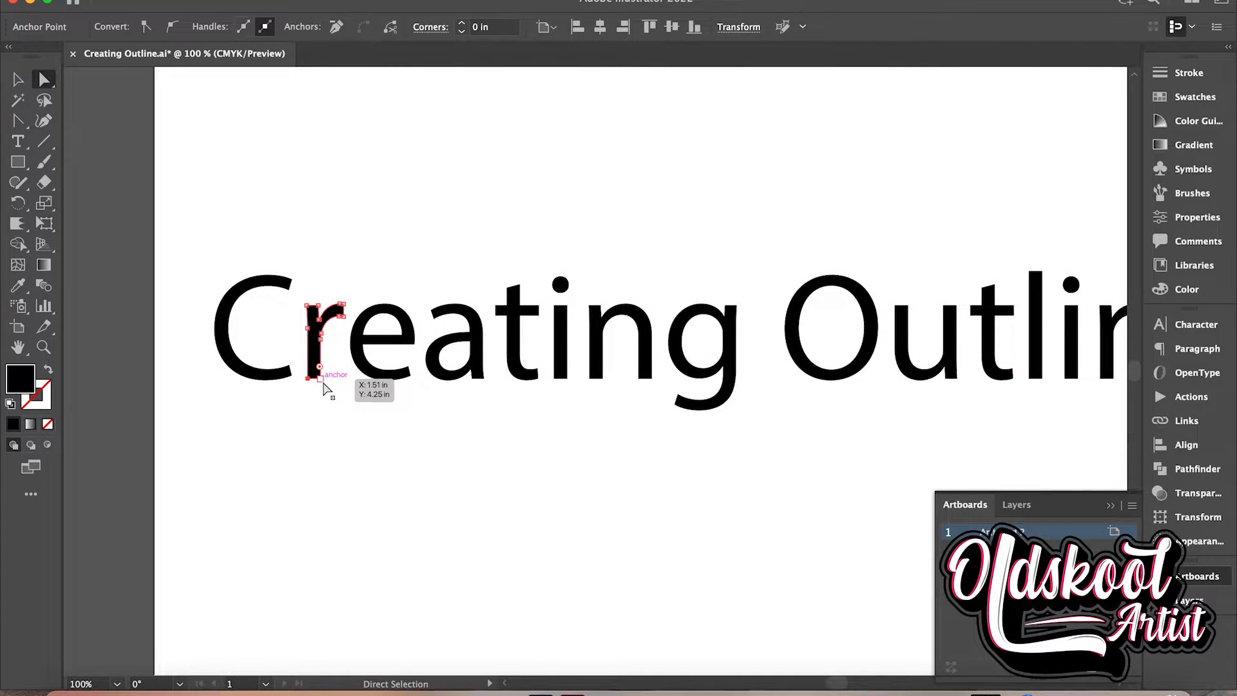
{"action": "left_click", "coordinate": [322, 400]}
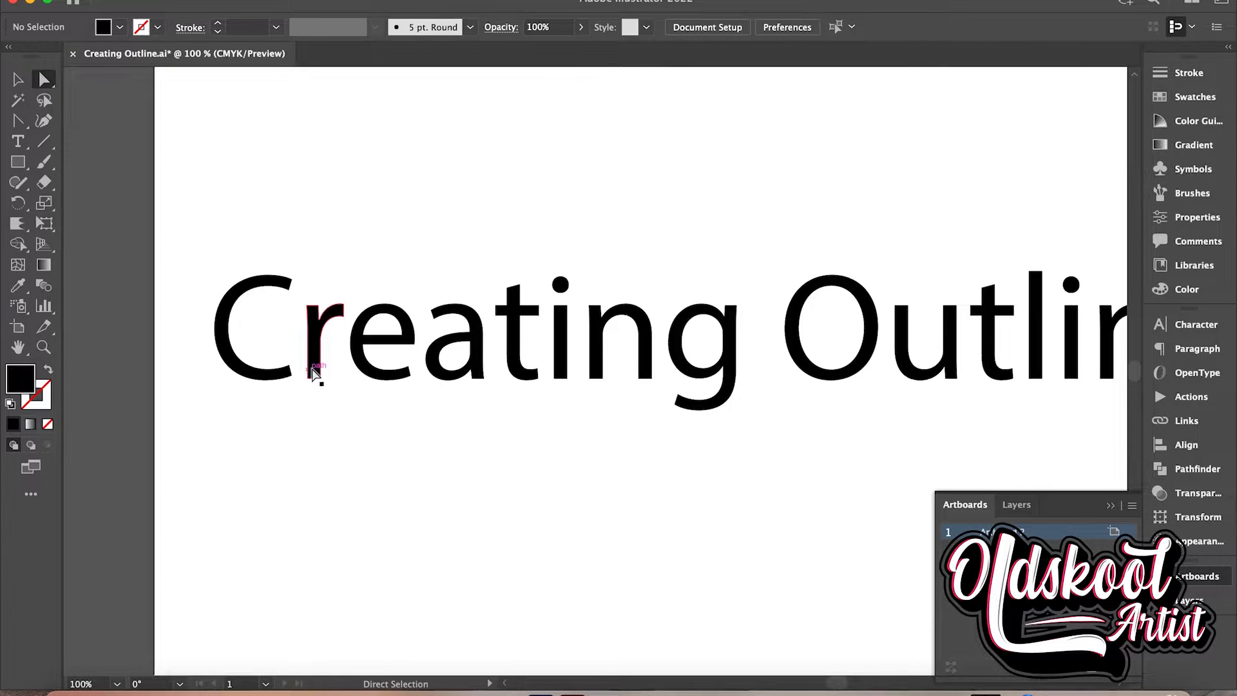
{"action": "left_click", "coordinate": [313, 372]}
{"action": "left_click", "coordinate": [308, 379]}
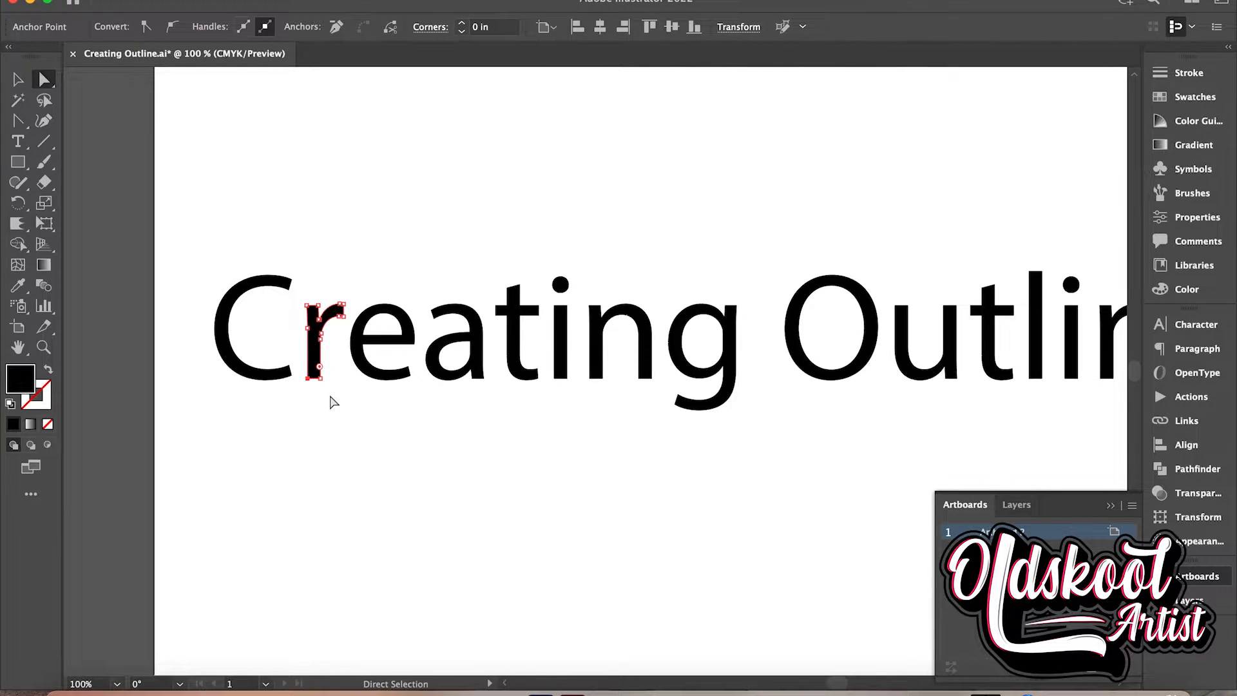
{"action": "left_click", "coordinate": [322, 383], "text": "shift"}
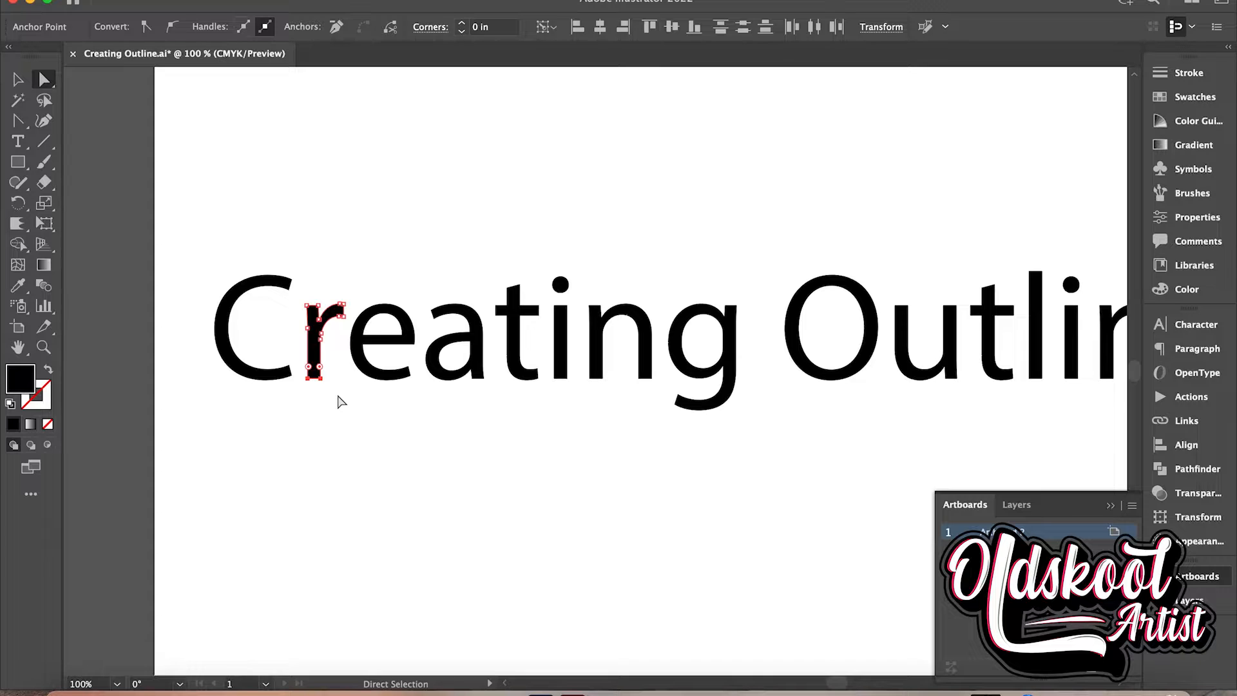
{"action": "key", "text": "shift+Down"}
{"action": "key", "text": "shift+Down"}
{"action": "key", "text": "shift+Down"}
{"action": "key", "text": "shift+Down"}
{"action": "key", "text": "shift+Down"}
{"action": "key", "text": "shift+Down"}
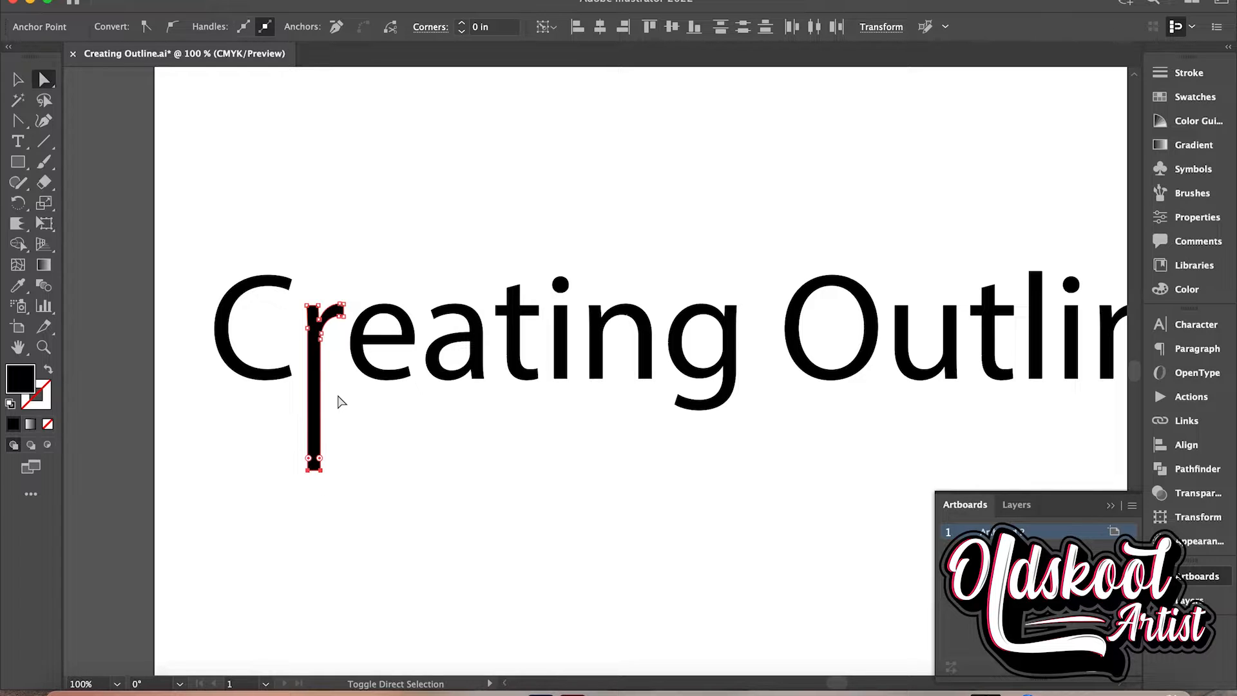
{"action": "key", "text": "shift+Up"}
{"action": "key", "text": "shift+Up"}
{"action": "key", "text": "shift+Up"}
{"action": "key", "text": "shift+Up"}
{"action": "key", "text": "shift+Down"}
{"action": "key", "text": "shift+Down"}
Stretch the stem of the "t" in "Creating" far above the other letters by moving its two top anchor points up, and deselect it
{"action": "left_click", "coordinate": [510, 294]}
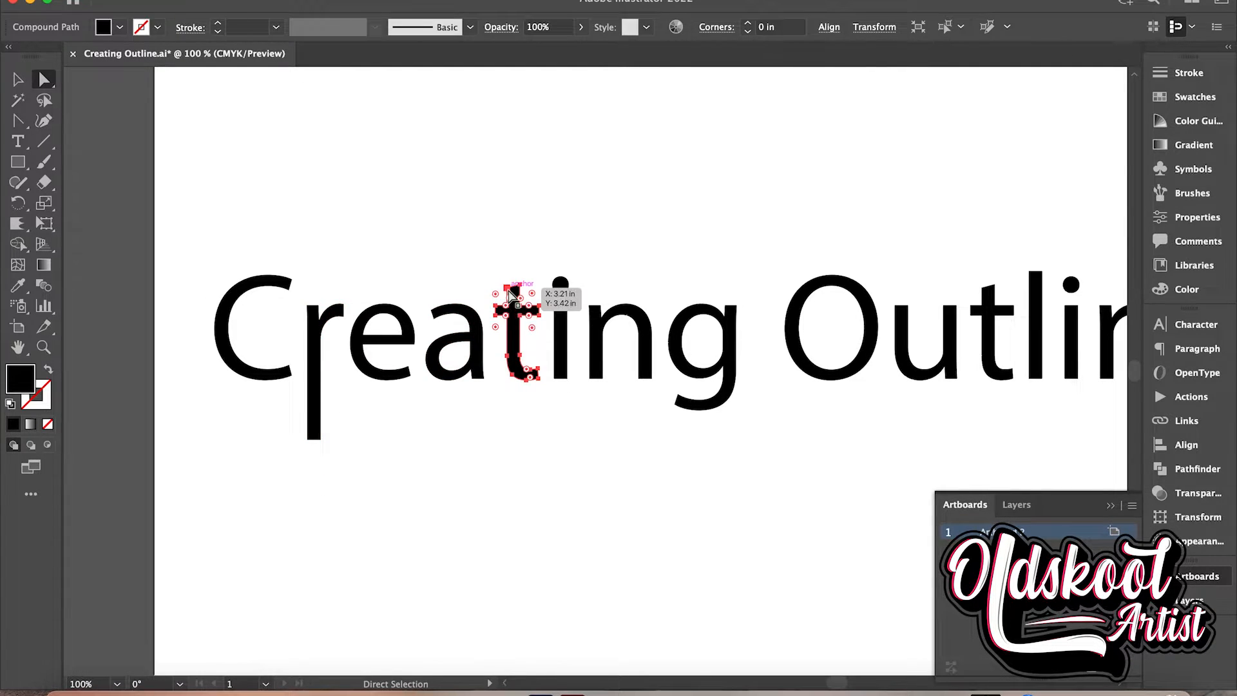
{"action": "left_click", "coordinate": [508, 289]}
{"action": "left_click", "coordinate": [519, 285], "text": "shift"}
{"action": "key", "text": "shift+Up"}
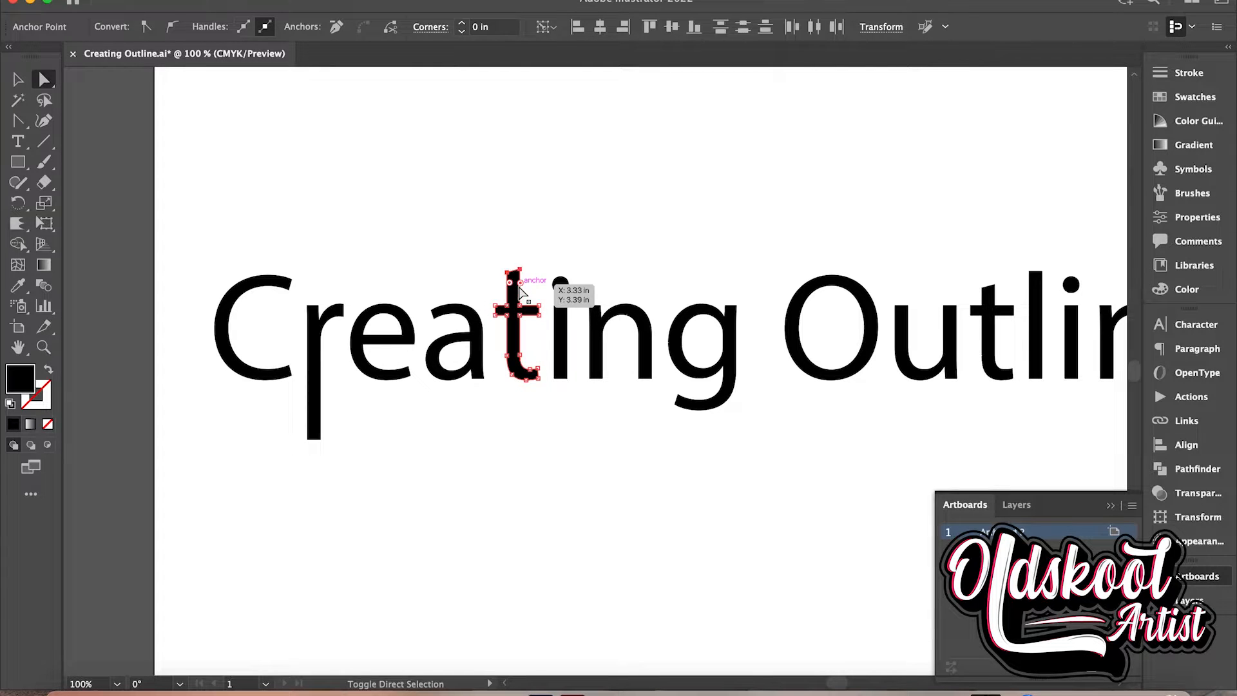
{"action": "key", "text": "shift+Up"}
{"action": "key", "text": "shift+Up"}
{"action": "key", "text": "shift+Up"}
{"action": "key", "text": "shift+Up"}
{"action": "key", "text": "shift+Up"}
{"action": "key", "text": "shift+Up"}
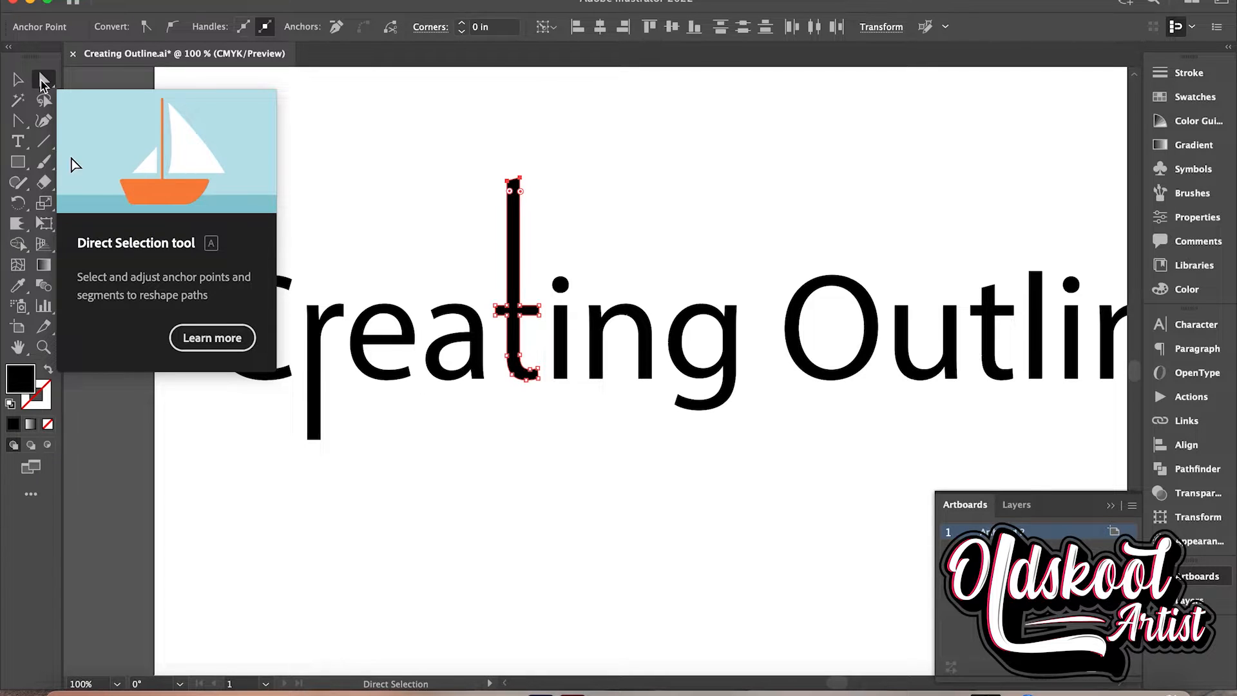
{"action": "left_click", "coordinate": [349, 169]}
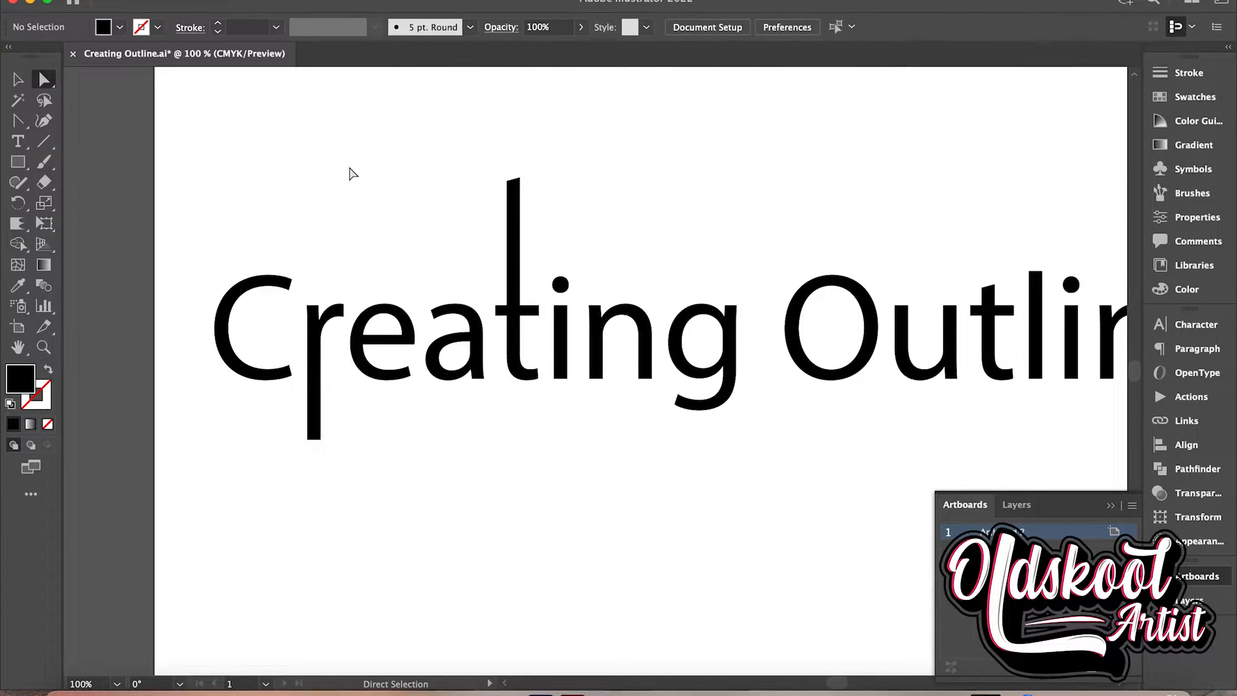
Ungroup the outlined text into separate letters and deselect them
{"action": "left_click", "coordinate": [19, 80]}
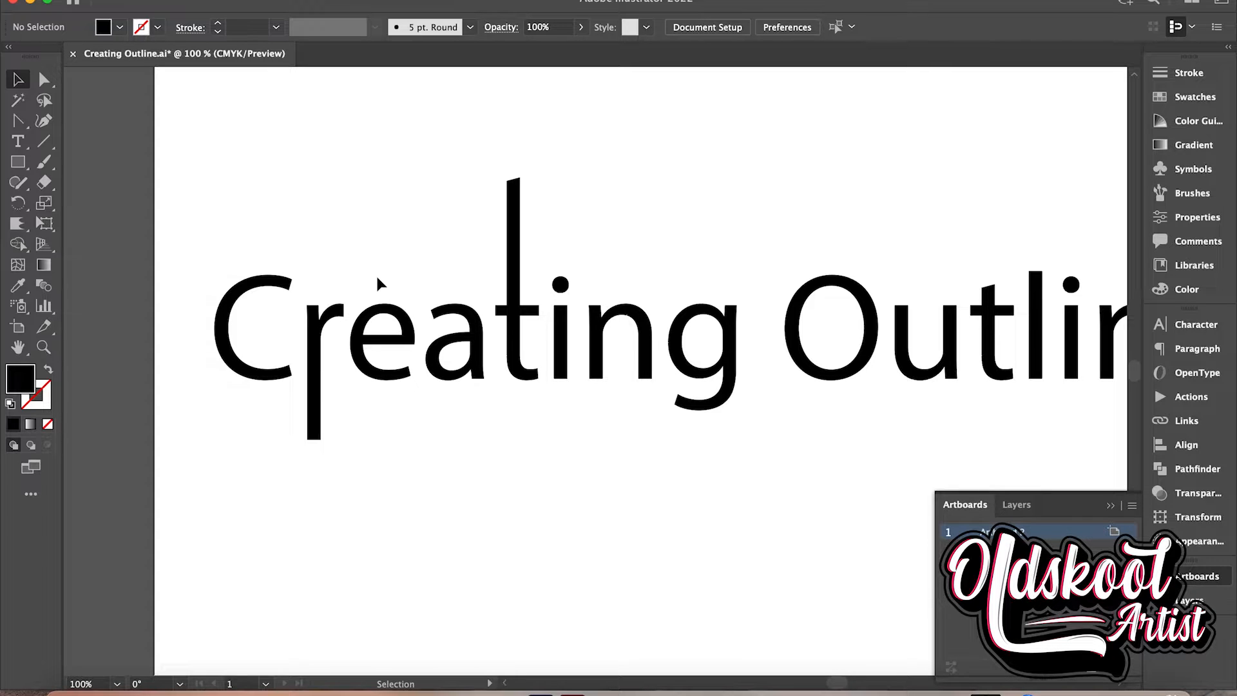
{"action": "left_click", "coordinate": [370, 315]}
{"action": "right_click", "coordinate": [370, 316]}
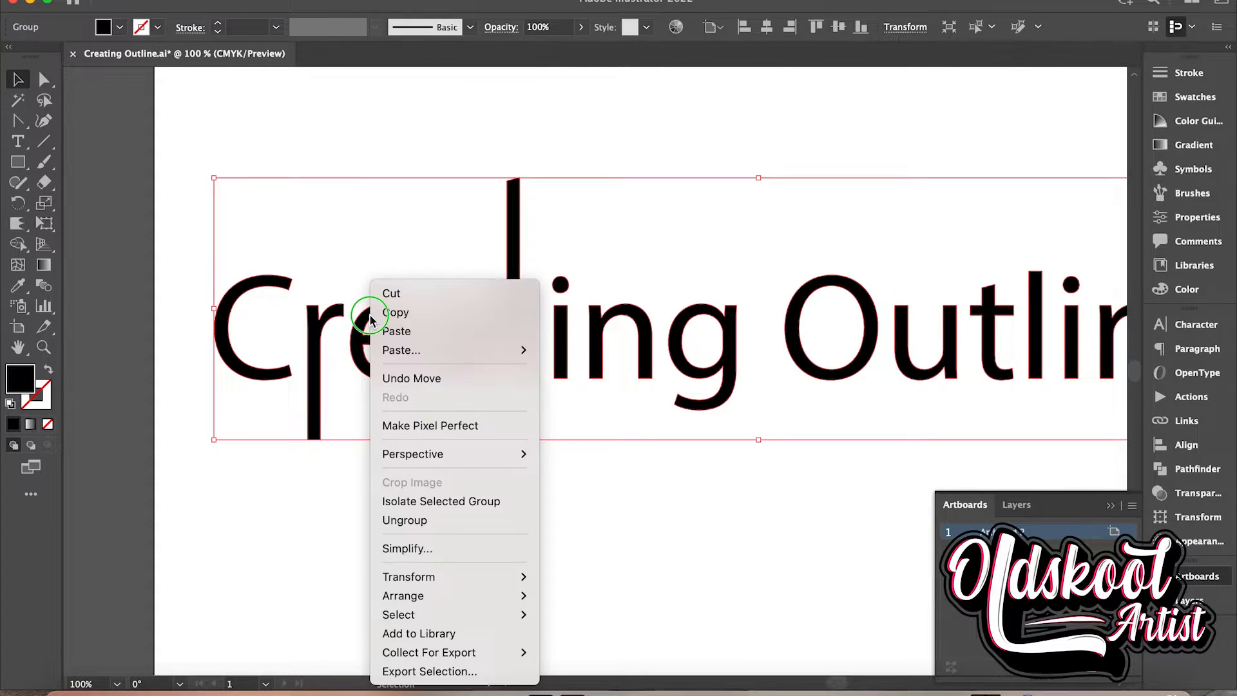
{"action": "key", "text": "Escape"}
{"action": "left_click", "coordinate": [206, 2]}
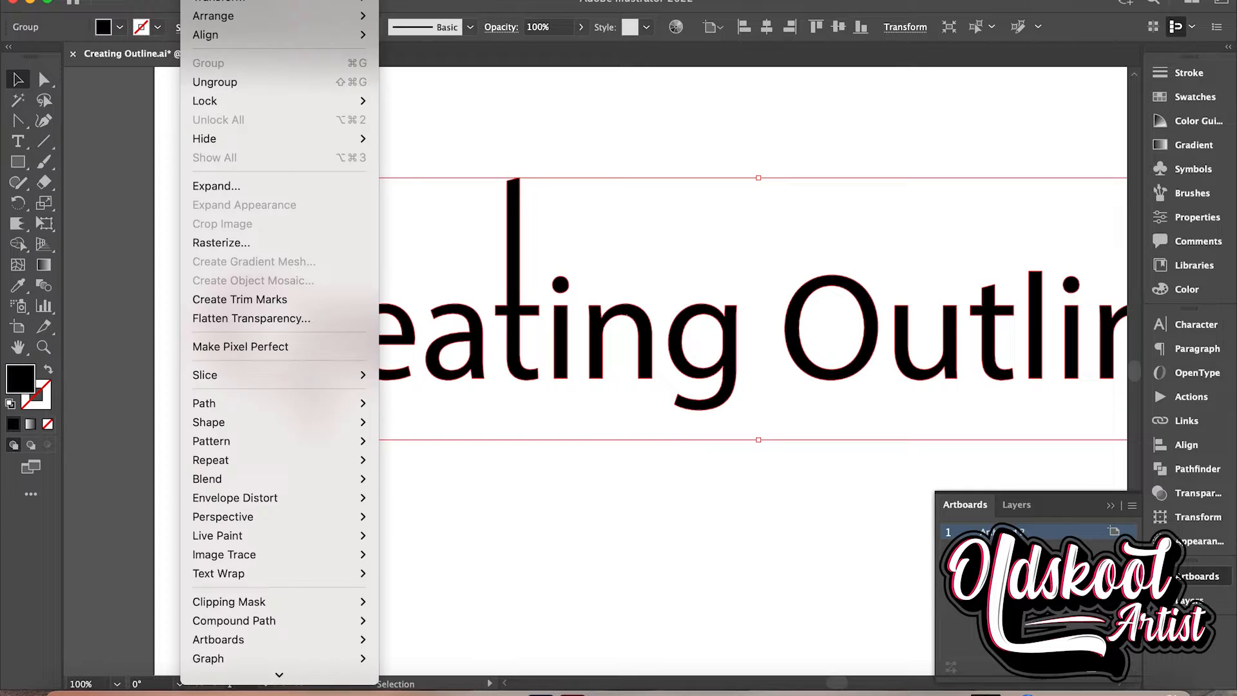
{"action": "left_click", "coordinate": [236, 82]}
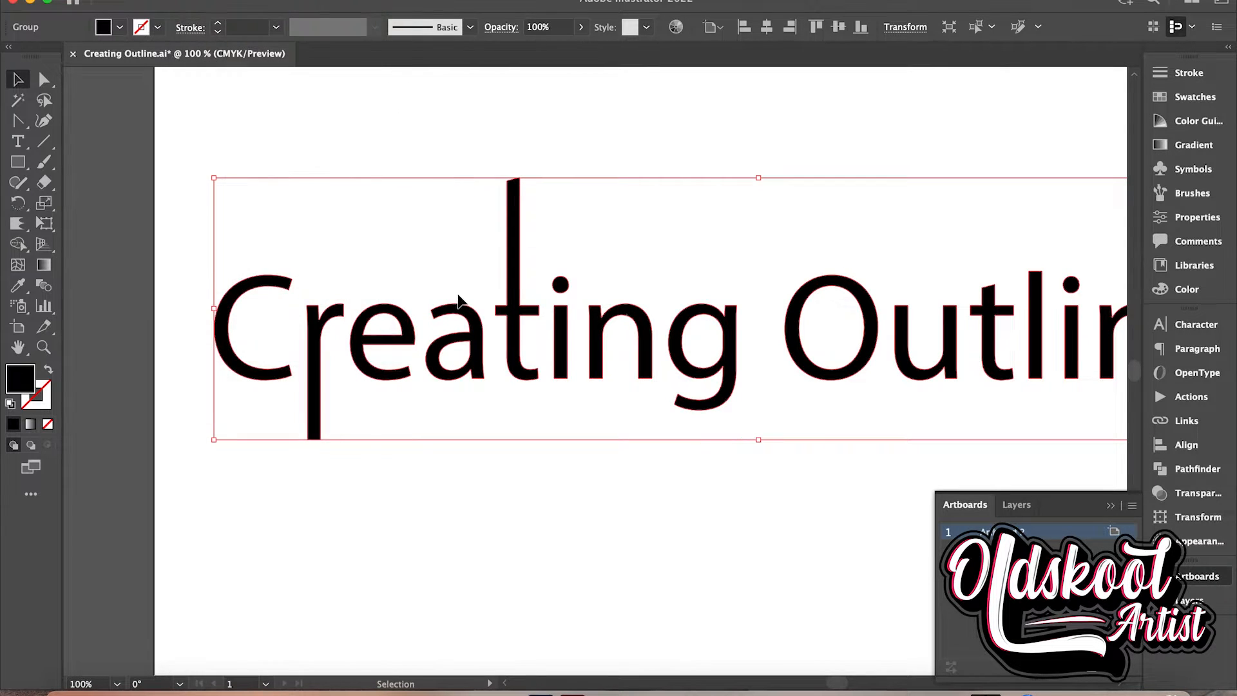
{"action": "right_click", "coordinate": [458, 307]}
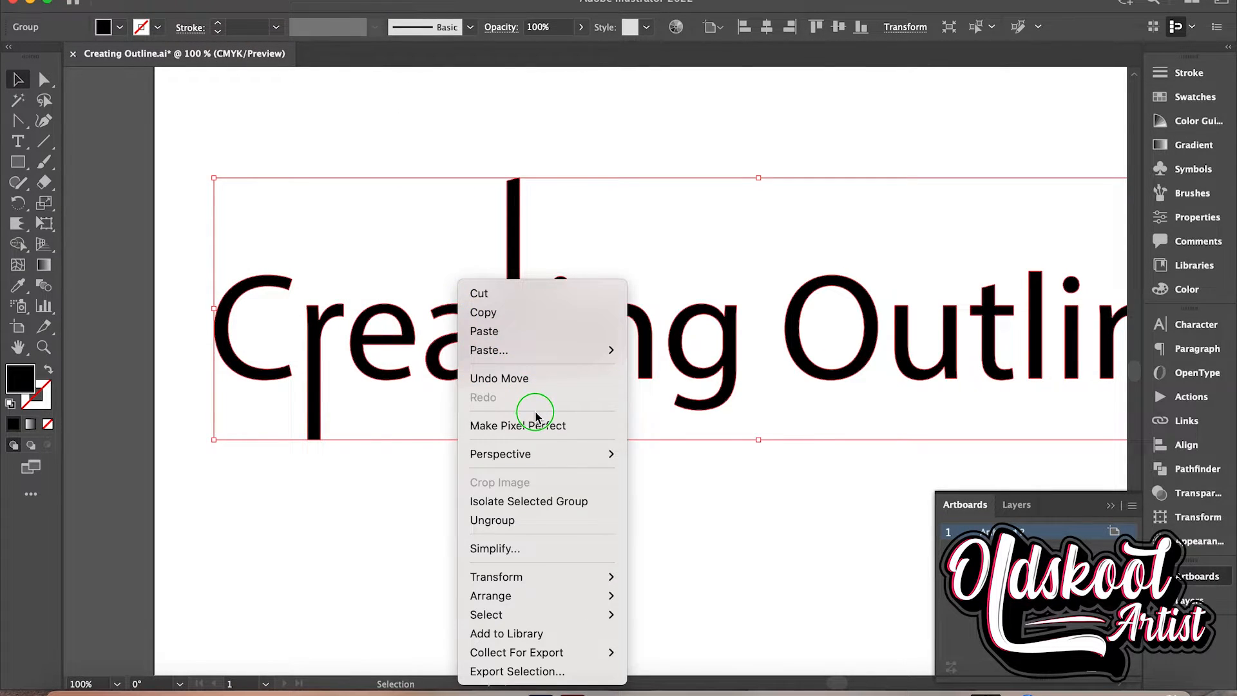
{"action": "left_click", "coordinate": [514, 521]}
{"action": "left_click", "coordinate": [496, 467]}
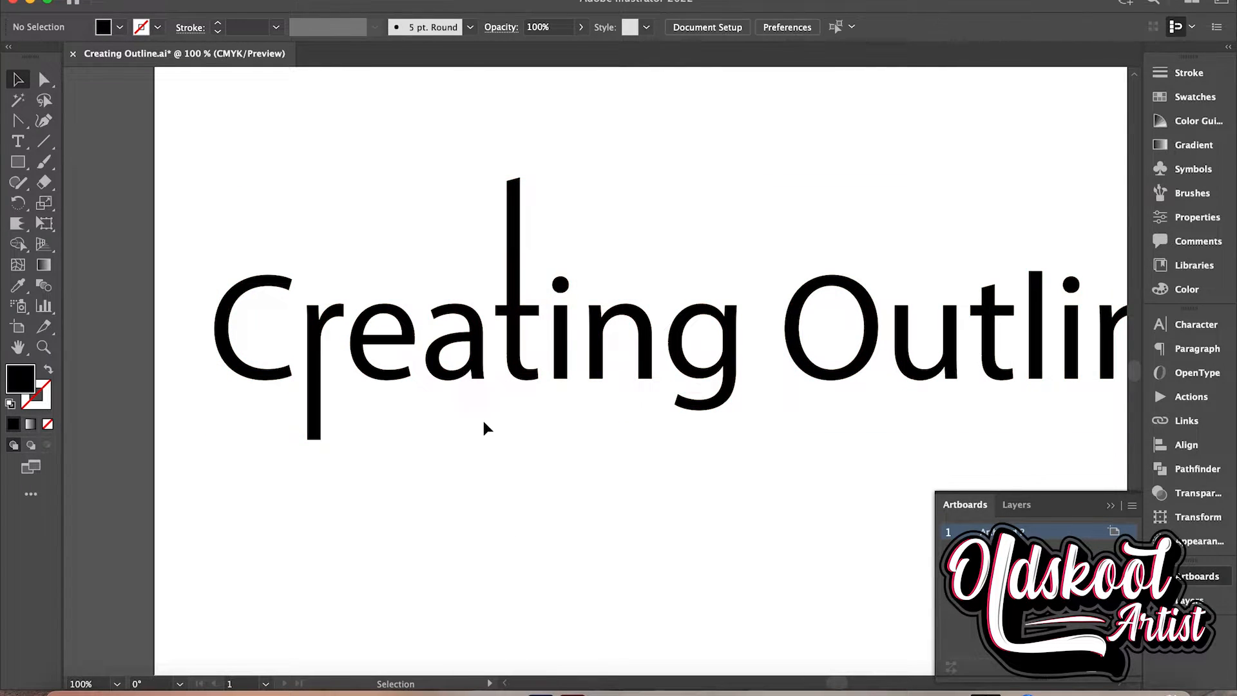
Try moving the "a" of "Creating" down below the word, and undo the move
{"action": "left_click", "coordinate": [475, 372]}
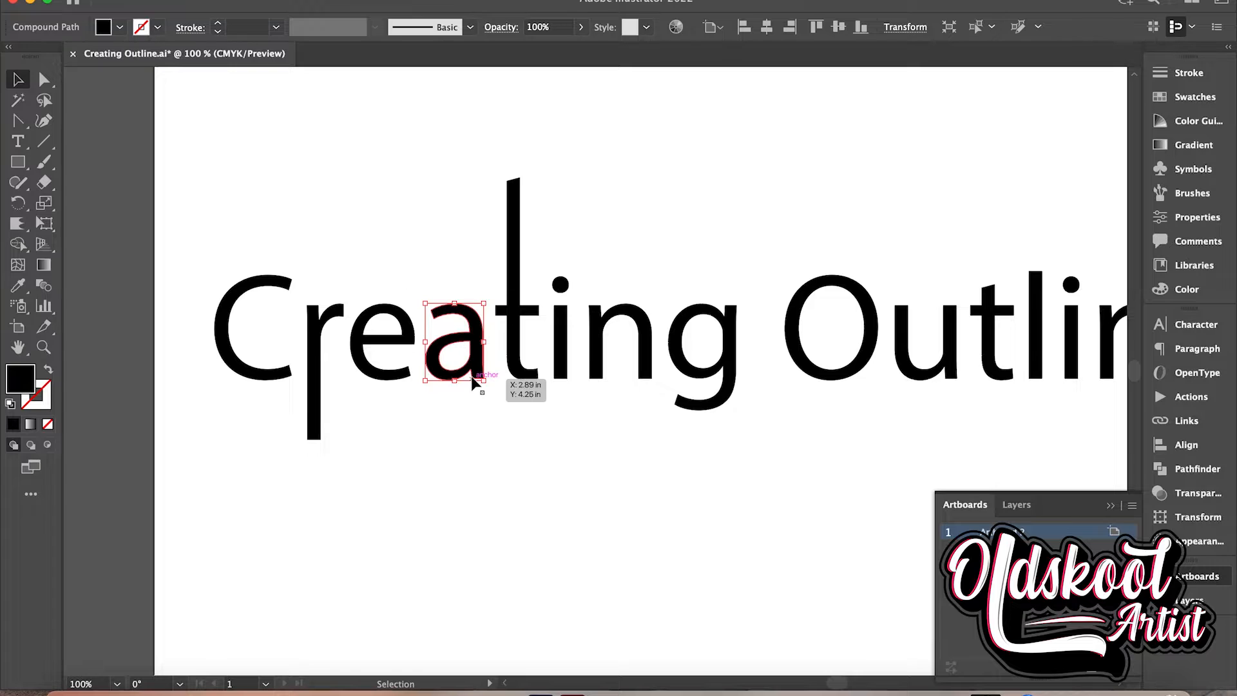
{"action": "left_click_drag", "start_coordinate": [474, 373], "coordinate": [533, 570]}
{"action": "key", "text": "ctrl+z"}
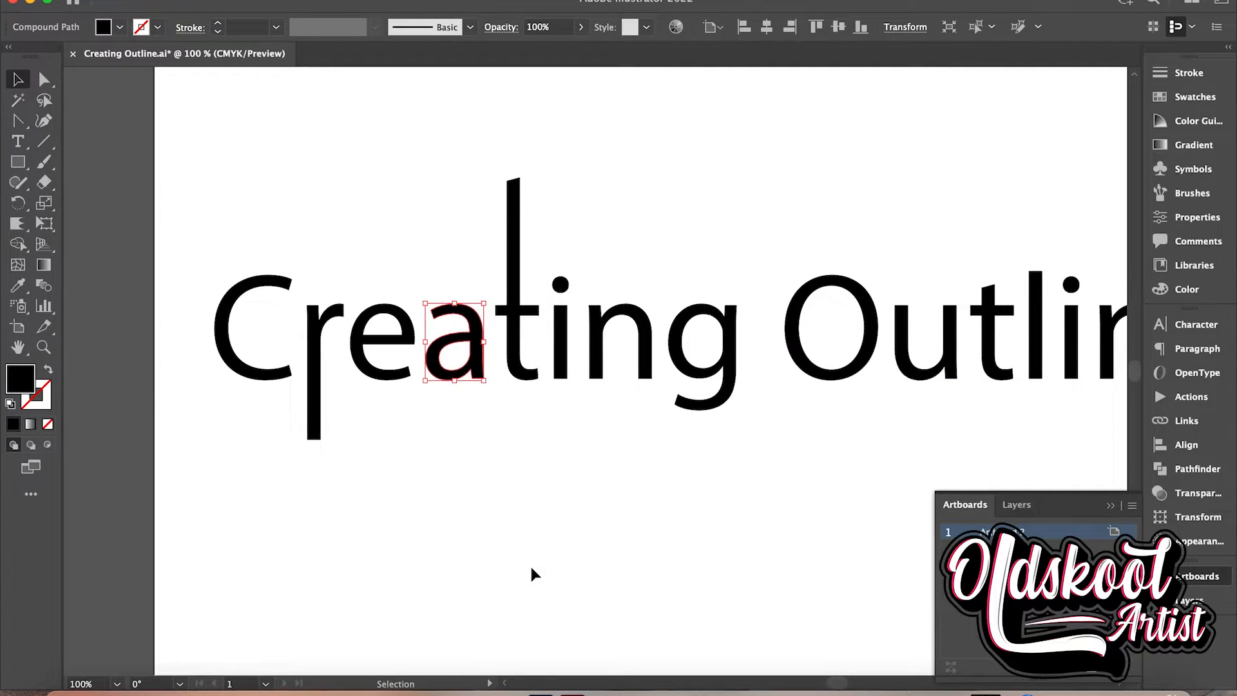
Enlarge the "a" of "Creating" proportionally to about twice its size and shift it slightly left and up over the neighbouring "e"
{"action": "left_click", "coordinate": [484, 383]}
{"action": "left_click_drag", "start_coordinate": [483, 383], "coordinate": [483, 382]}
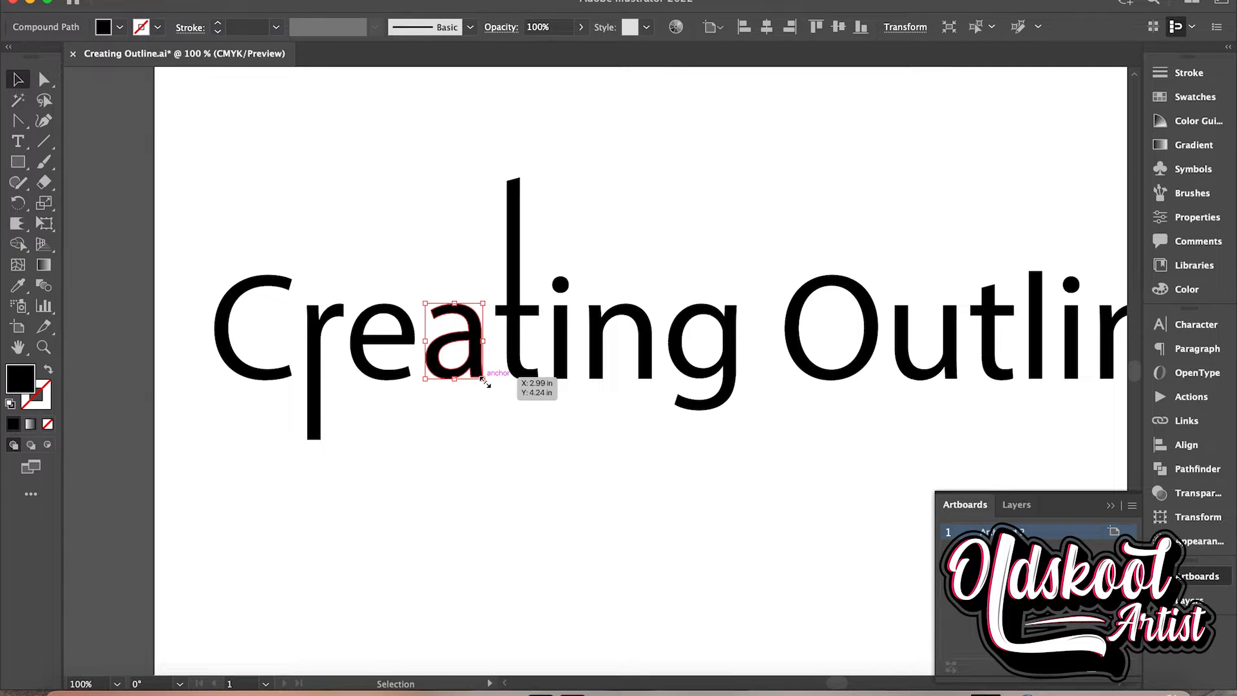
{"action": "key", "text": "shift"}
{"action": "left_click_drag", "start_coordinate": [484, 379], "coordinate": [544, 455]}
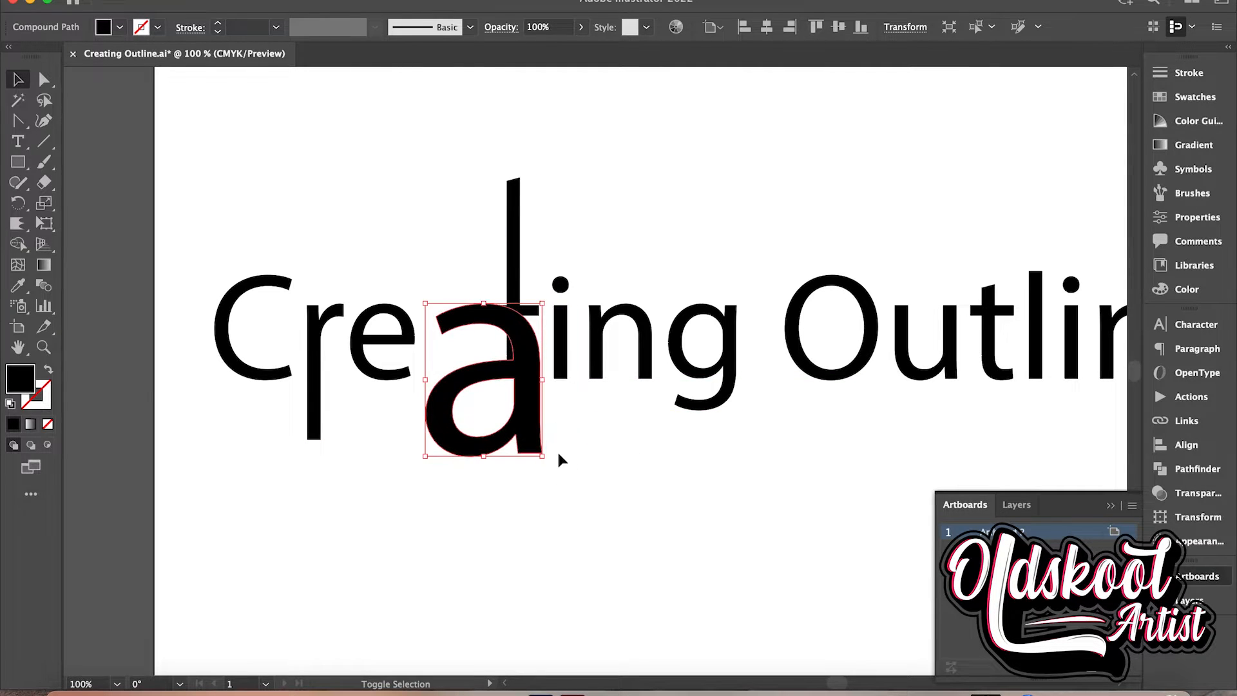
{"action": "left_click_drag", "start_coordinate": [527, 415], "coordinate": [497, 406]}
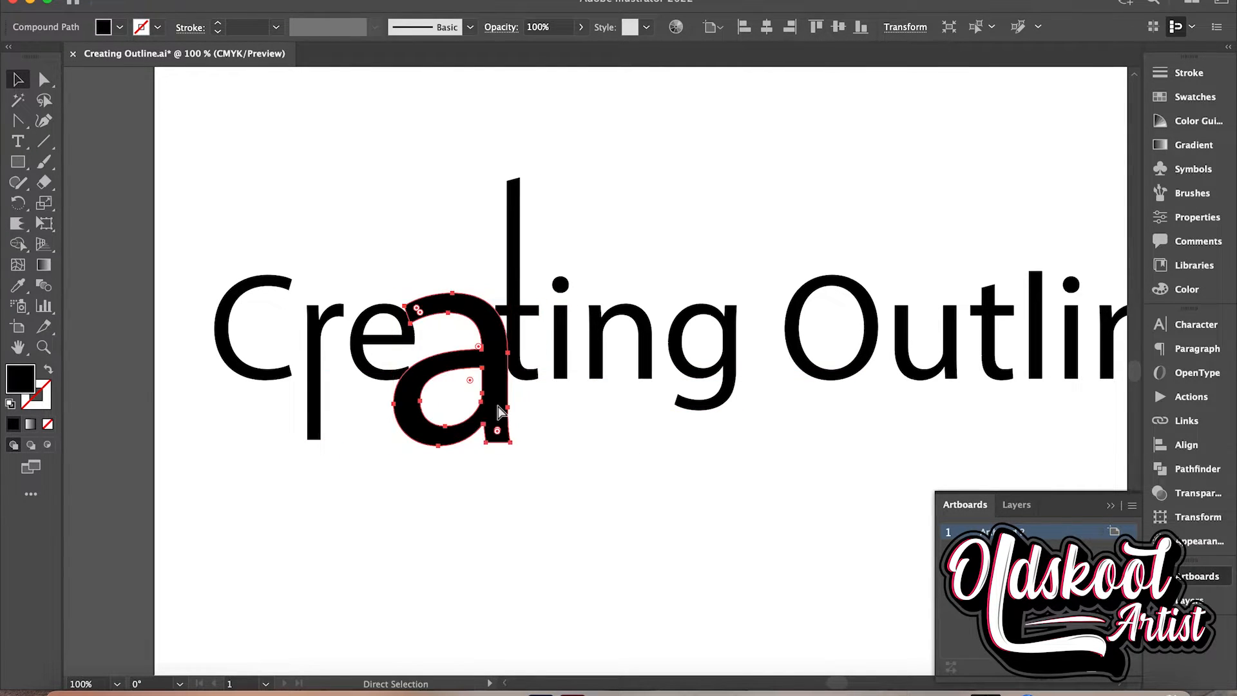
Undo the enlargement and shift of the "a" in "Creating", then try stretching it taller and wider and undo that too
{"action": "key", "text": "super+z"}
{"action": "key", "text": "super+z"}
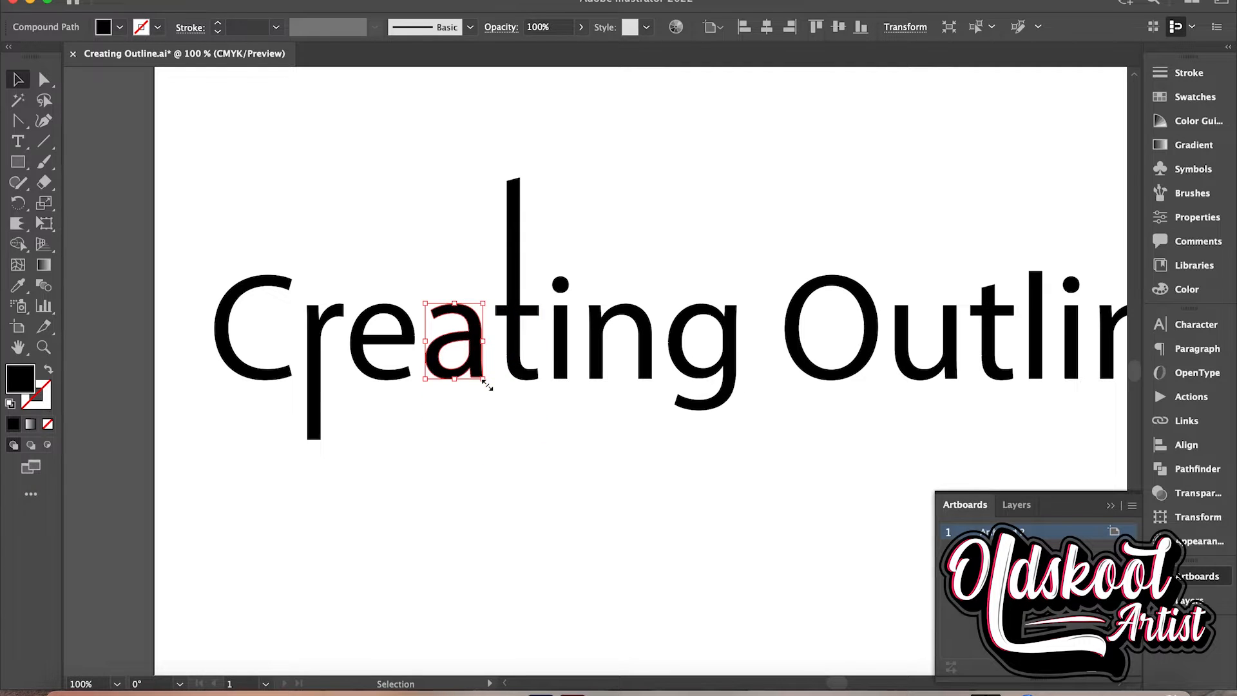
{"action": "left_click_drag", "start_coordinate": [483, 380], "coordinate": [529, 480]}
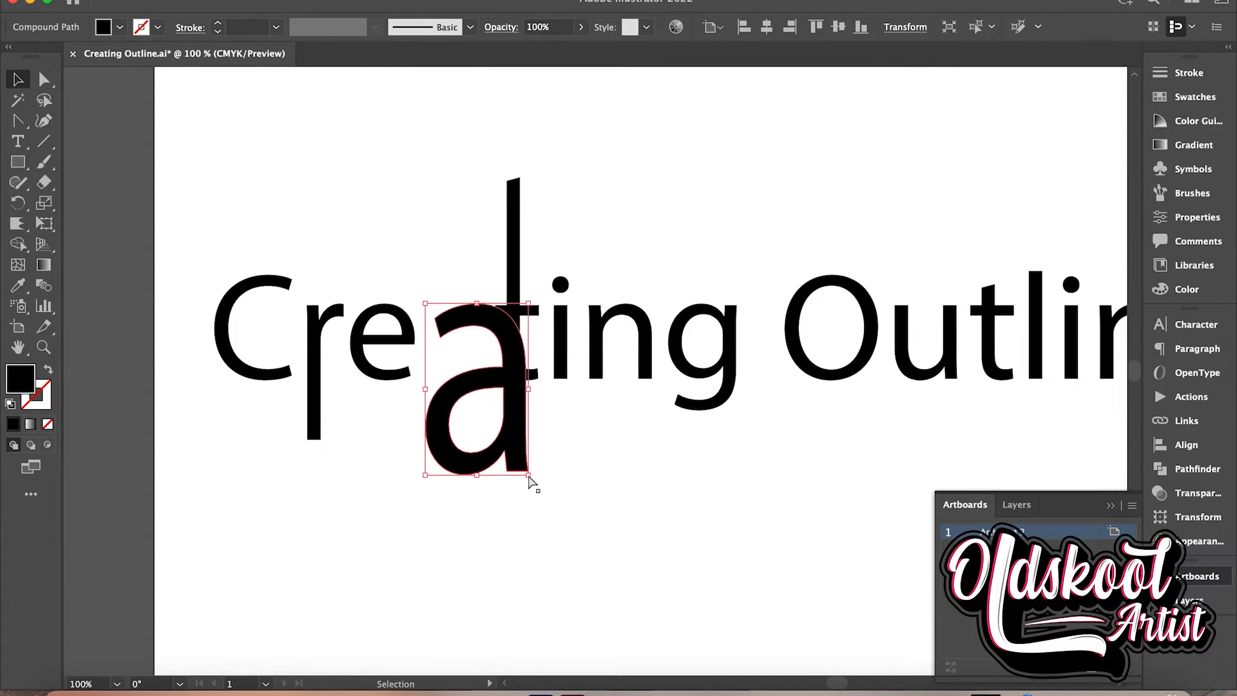
{"action": "key", "text": "super+z"}
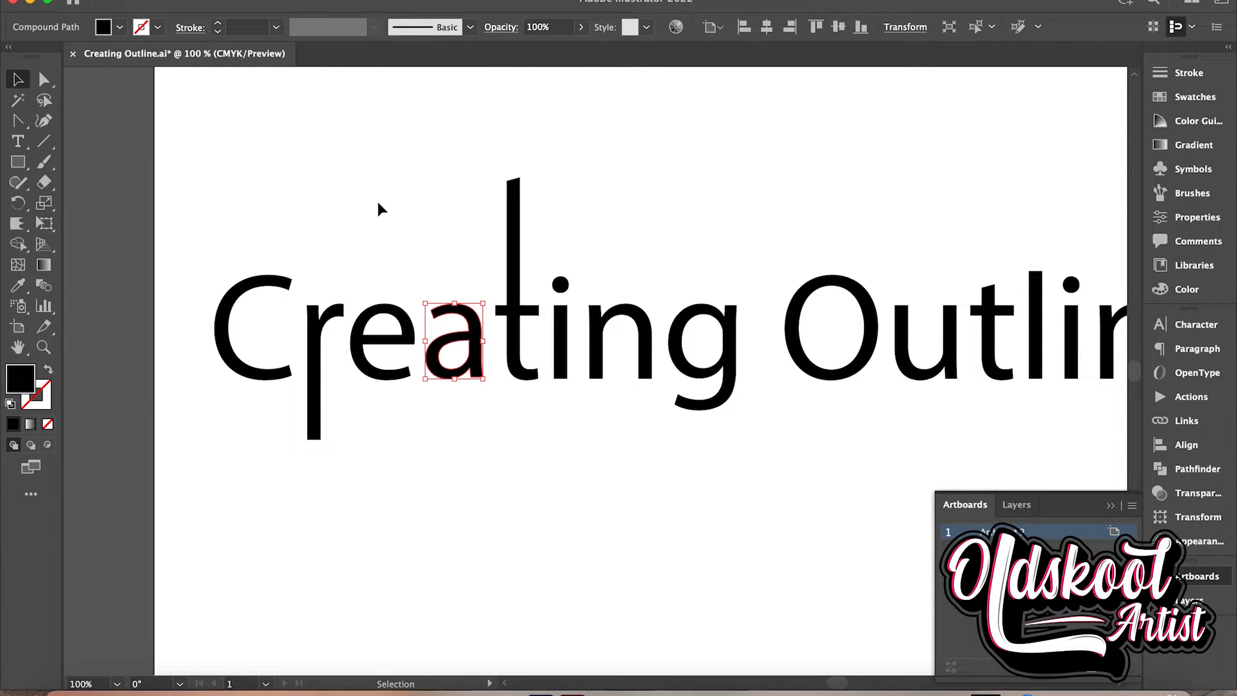
Fill the "a" of "Creating" with green C=85 M=10 Y=100 K=0, give it a 1 pt black stroke, and deselect it
{"action": "left_click", "coordinate": [120, 28]}
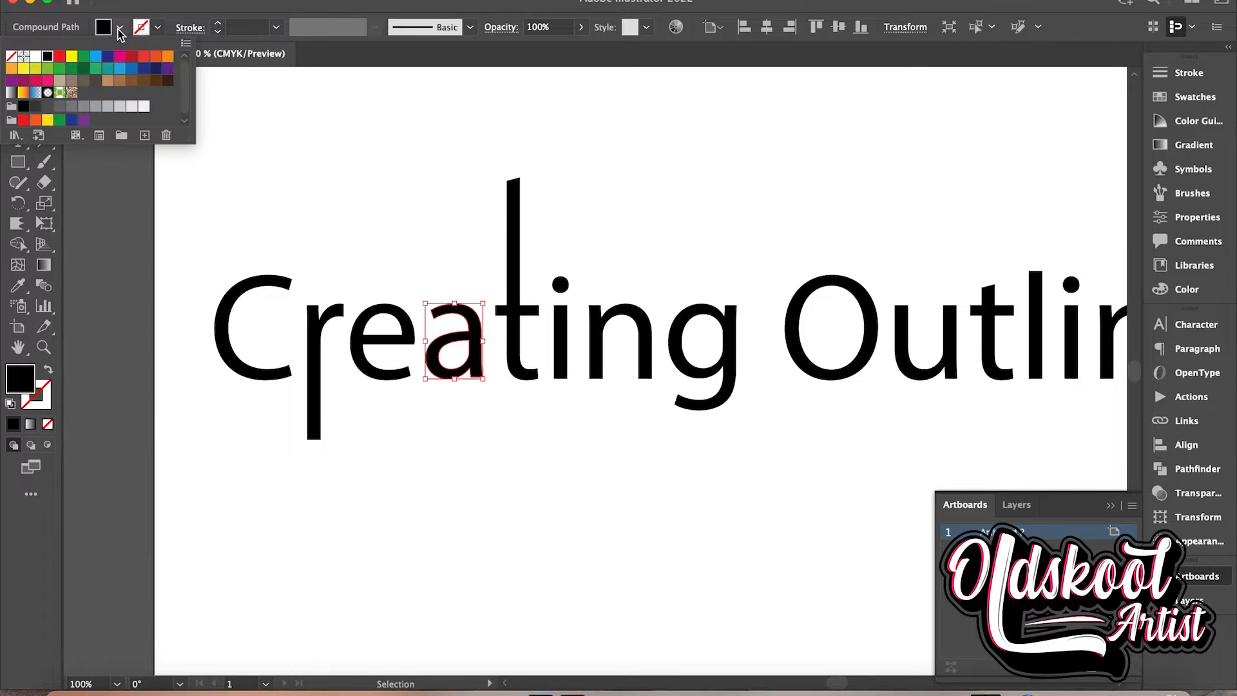
{"action": "left_click", "coordinate": [59, 120]}
{"action": "left_click", "coordinate": [316, 230]}
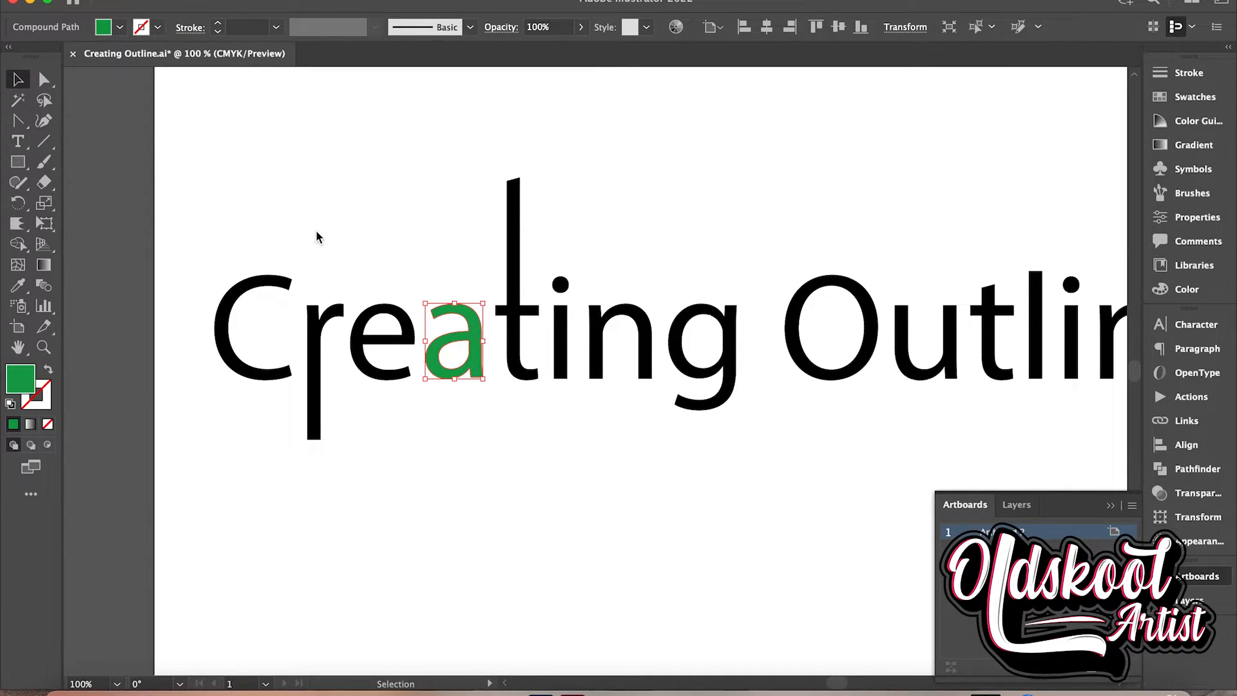
{"action": "left_click", "coordinate": [158, 32]}
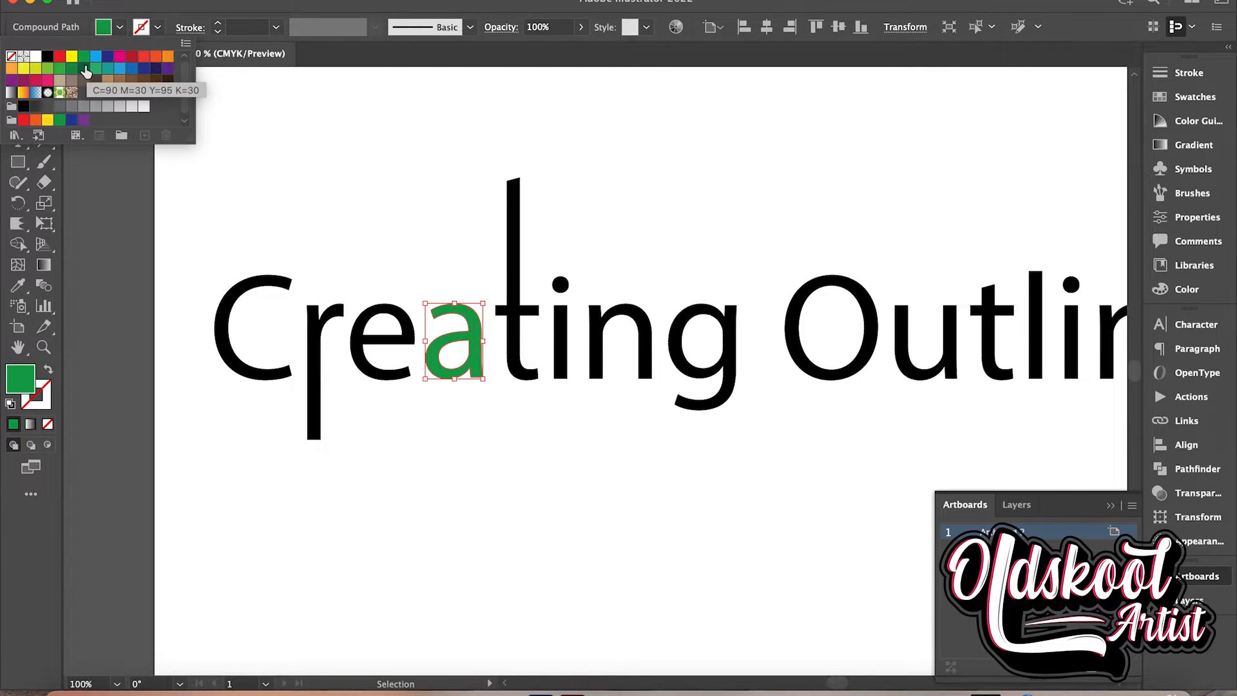
{"action": "left_click", "coordinate": [58, 78]}
{"action": "left_click", "coordinate": [423, 181]}
{"action": "left_click", "coordinate": [618, 206]}
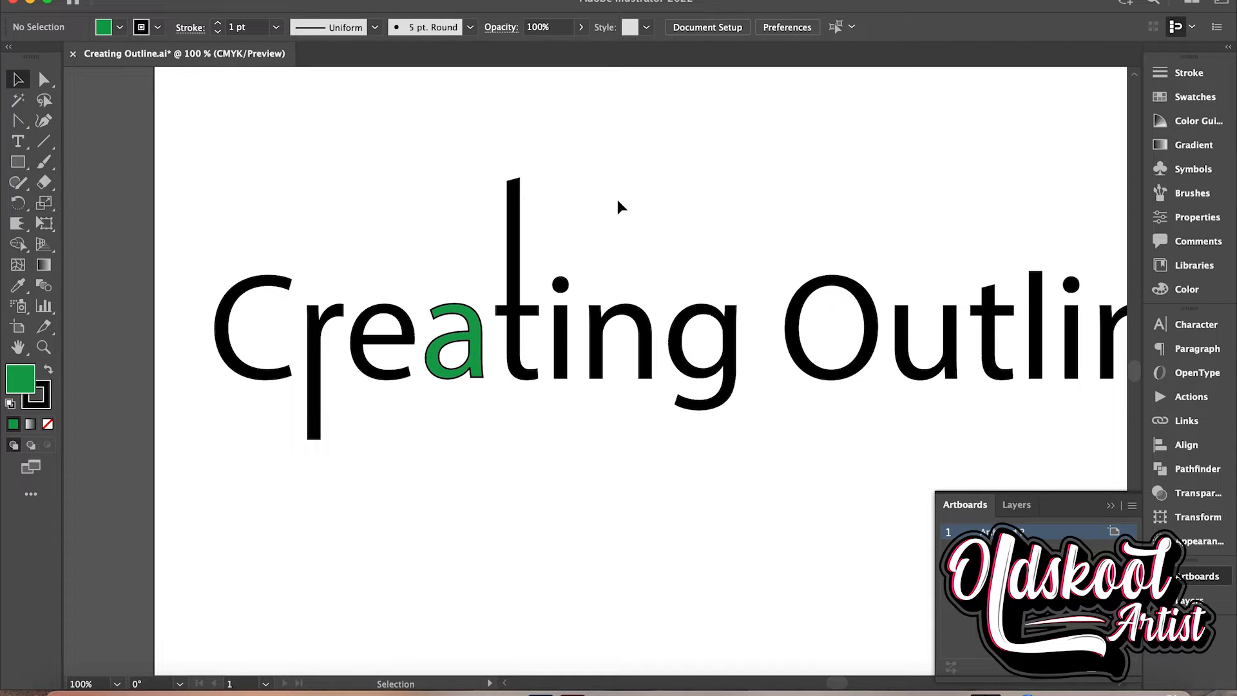
Collapse the open Artboards panel to clear the view of the whole lettering
{"action": "key", "text": "super+equal"}
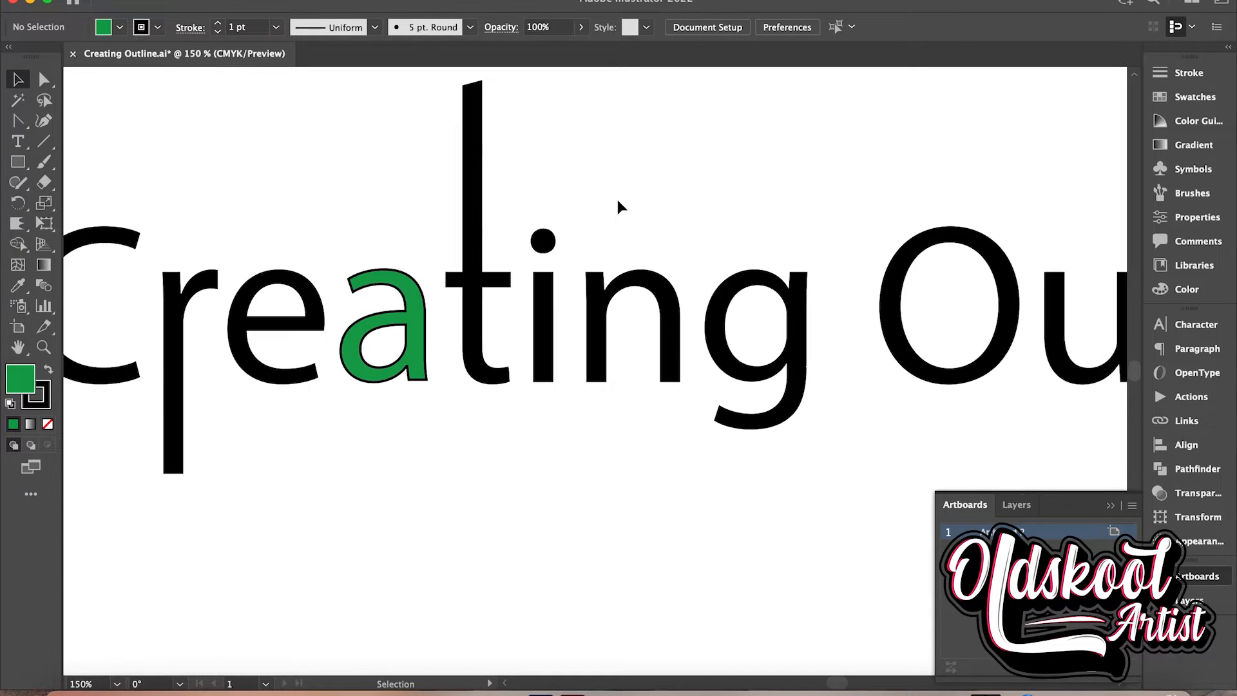
{"action": "scroll", "coordinate": [617, 205], "scroll_direction": "left", "scroll_amount": 4}
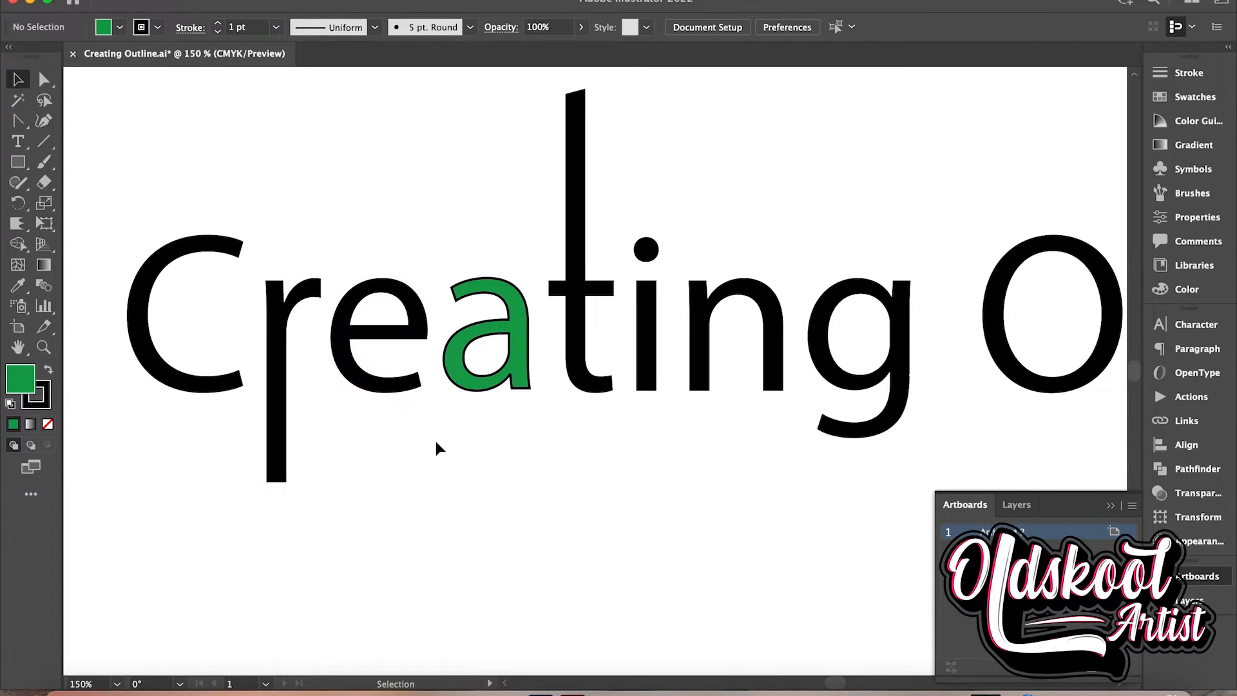
{"action": "key", "text": "super+minus"}
{"action": "key", "text": "super+minus"}
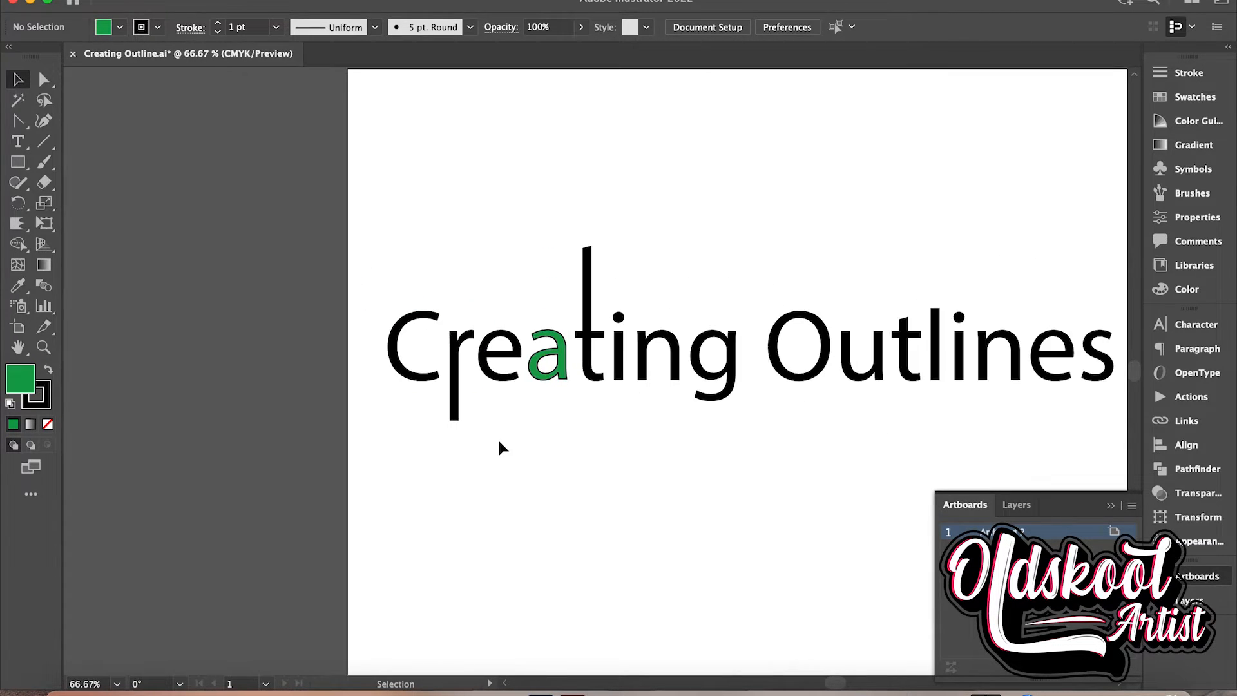
{"action": "scroll", "coordinate": [497, 438], "scroll_direction": "right", "scroll_amount": 5}
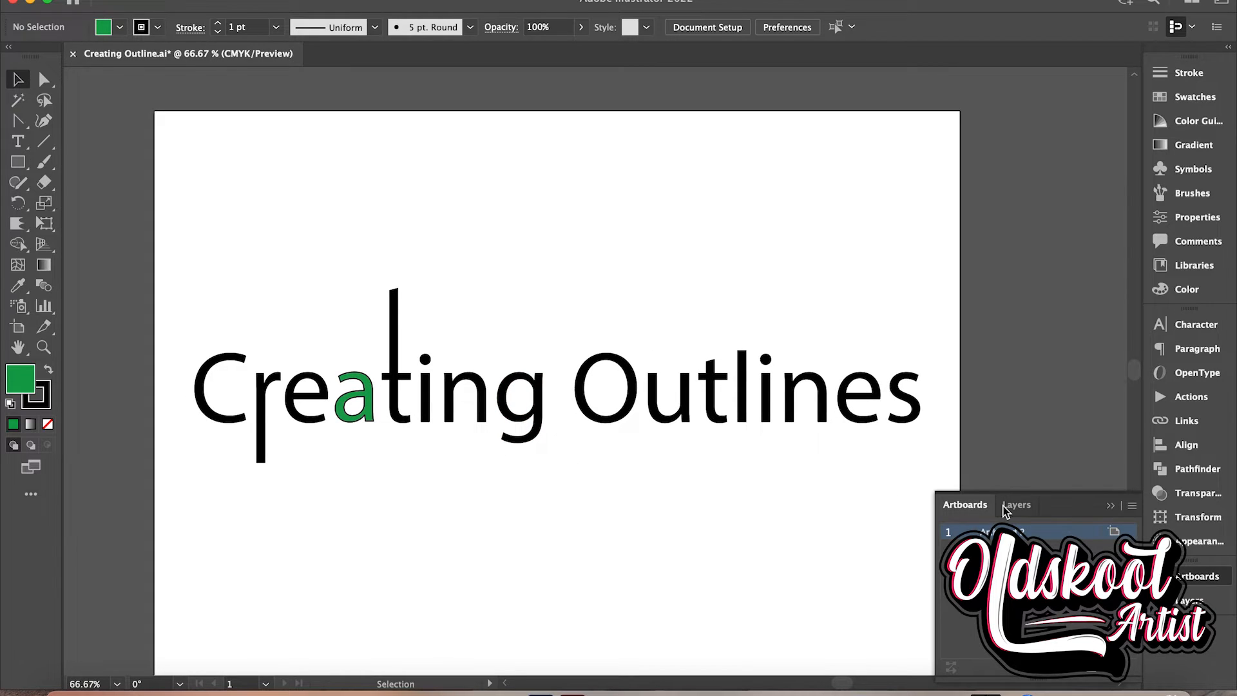
{"action": "left_click", "coordinate": [1111, 506]}
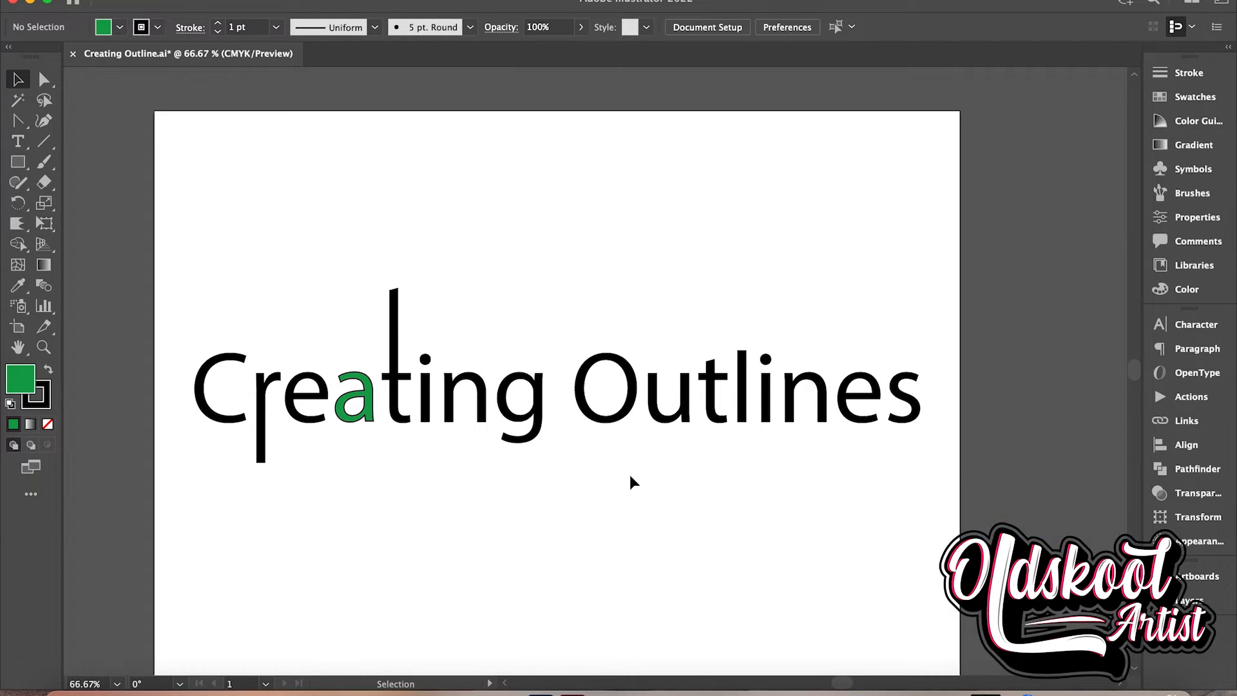
Enlarge the "O" of "Outlines" proportionally to about twice its size and shift it right so it surrounds the "u"
{"action": "left_click", "coordinate": [360, 420]}
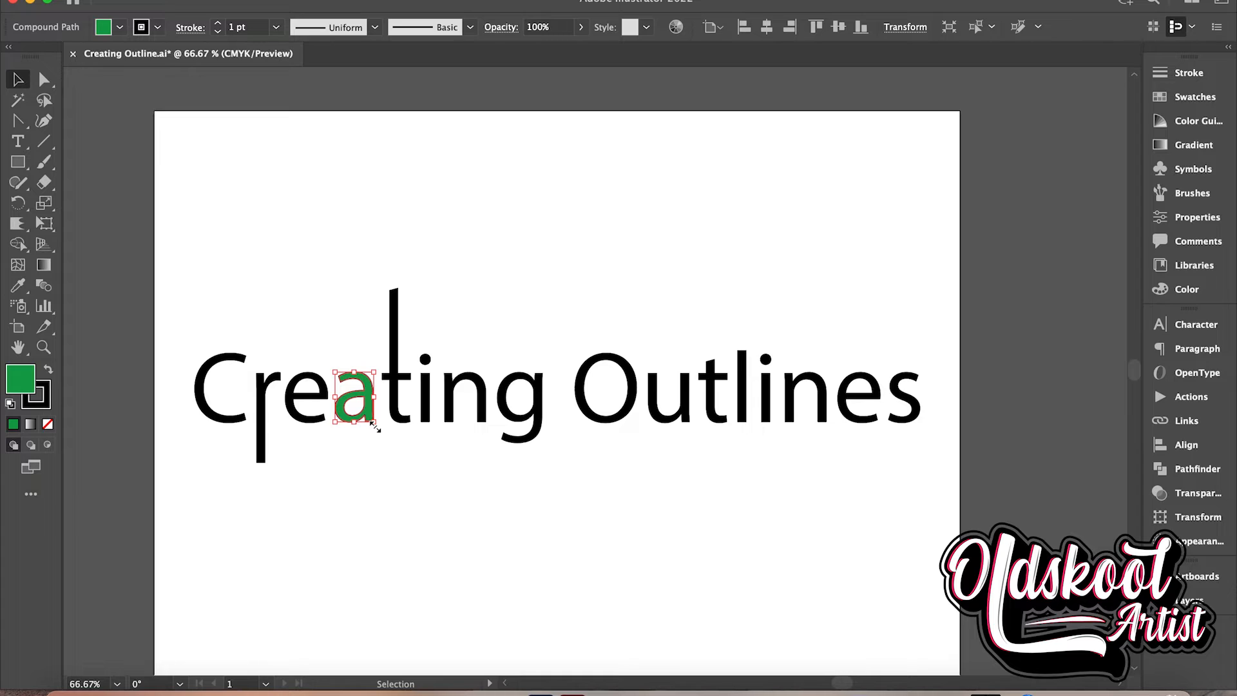
{"action": "left_click", "coordinate": [622, 417]}
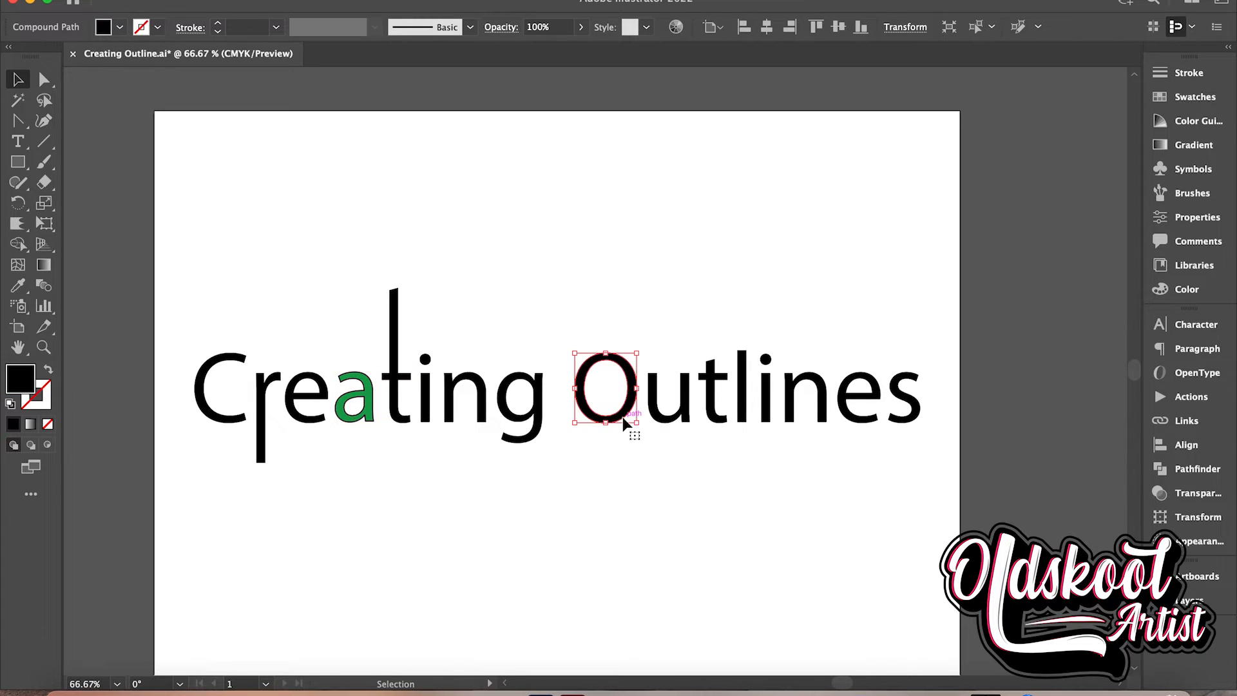
{"action": "left_click_drag", "start_coordinate": [635, 424], "coordinate": [678, 442]}
Nudge the "u" of "Outlines" left to centre it inside the enlarged "O"
{"action": "left_click", "coordinate": [674, 422]}
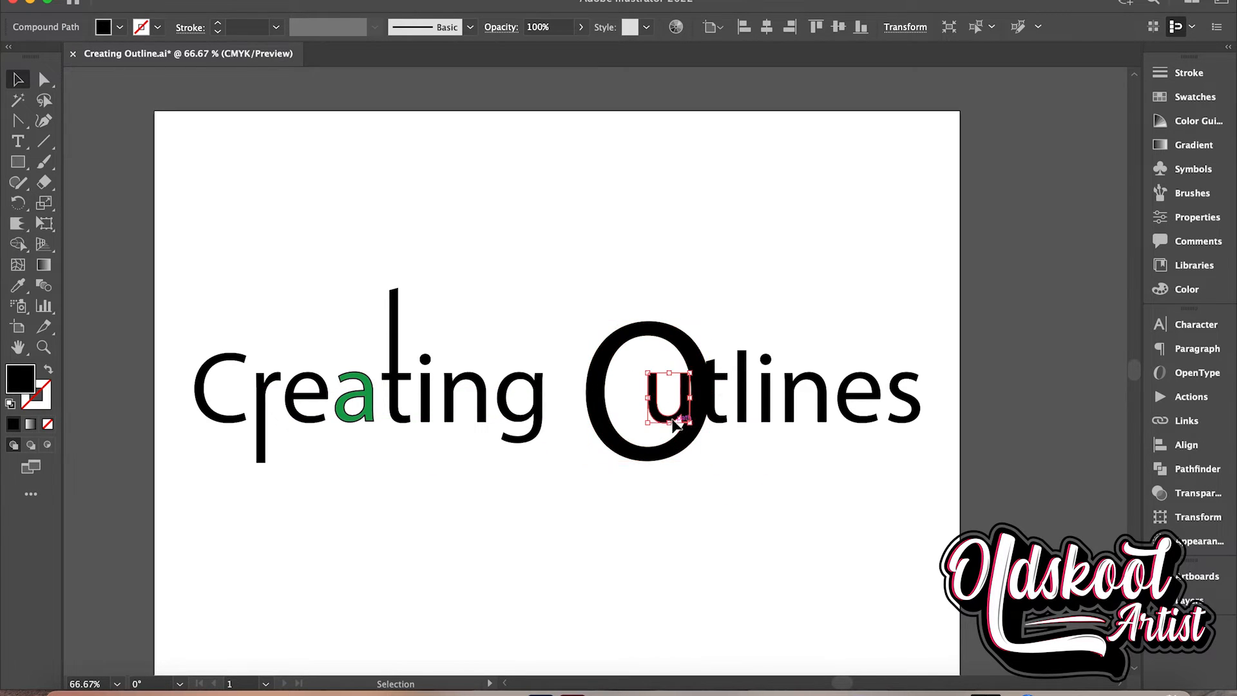
{"action": "key", "text": "shift+Left"}
{"action": "key", "text": "shift+Left"}
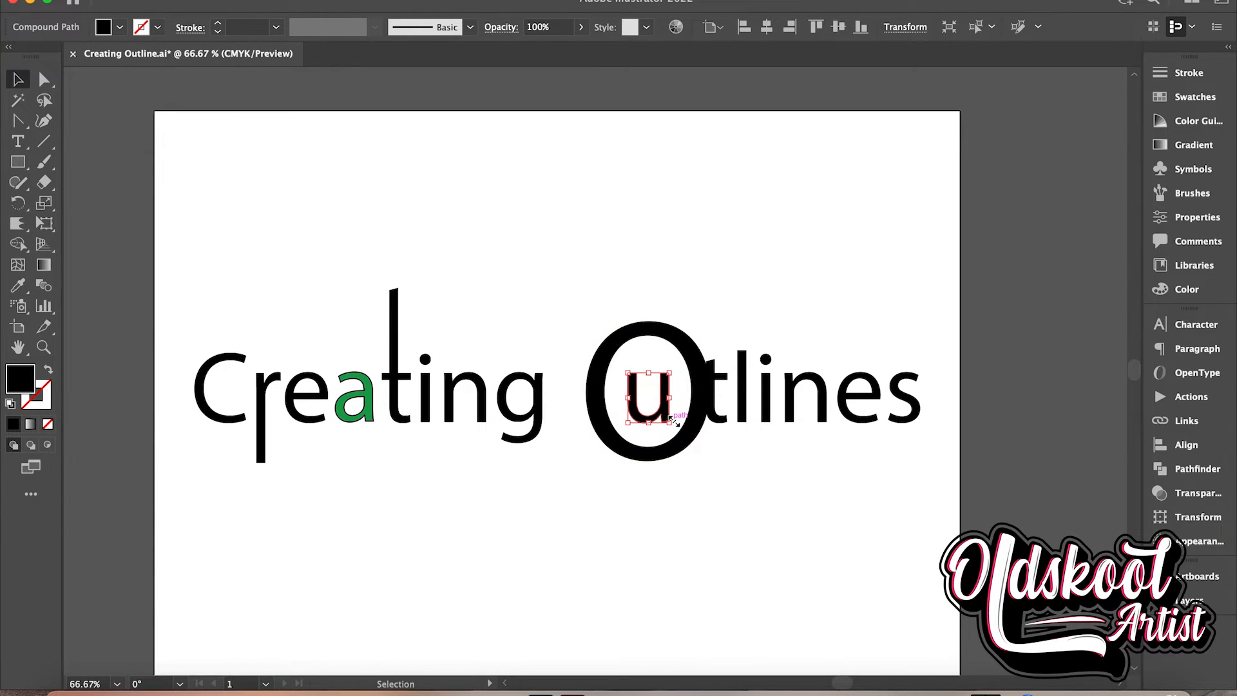
Select the letters "tlines" together, nudge them right until they clear the enlarged "O", and deselect them
{"action": "left_click", "coordinate": [710, 419]}
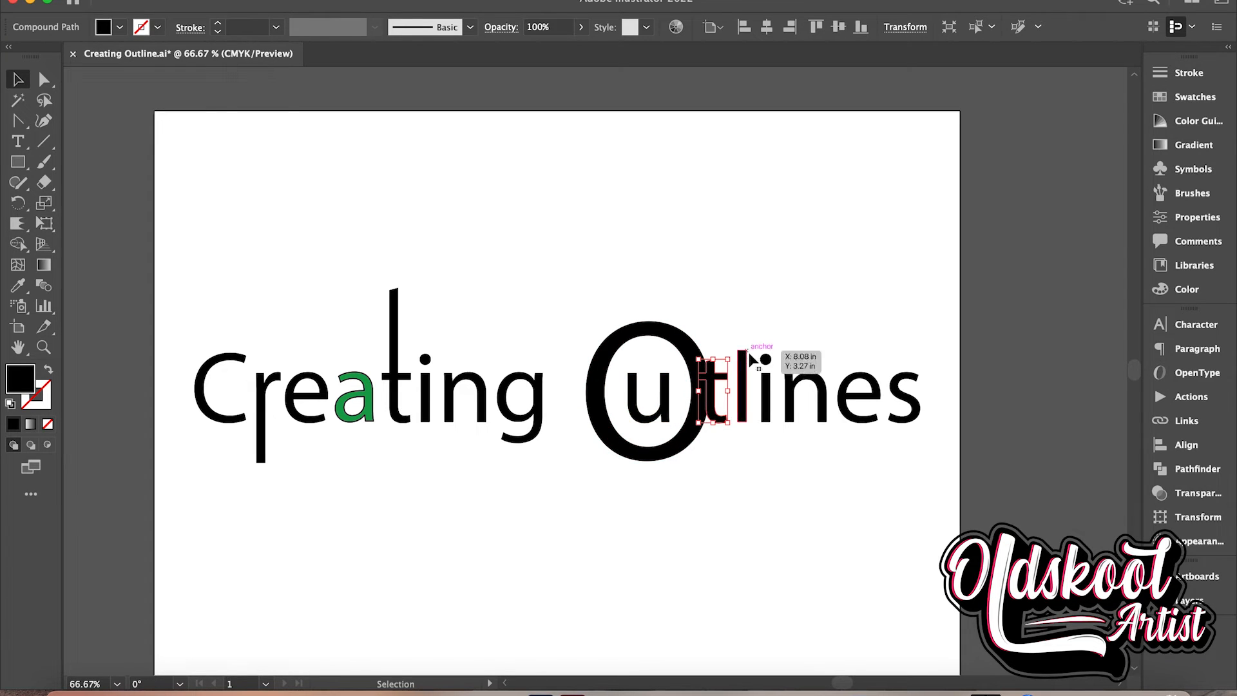
{"action": "left_click_drag", "start_coordinate": [737, 330], "coordinate": [958, 473]}
{"action": "key", "text": "shift+Right"}
{"action": "key", "text": "shift+Right"}
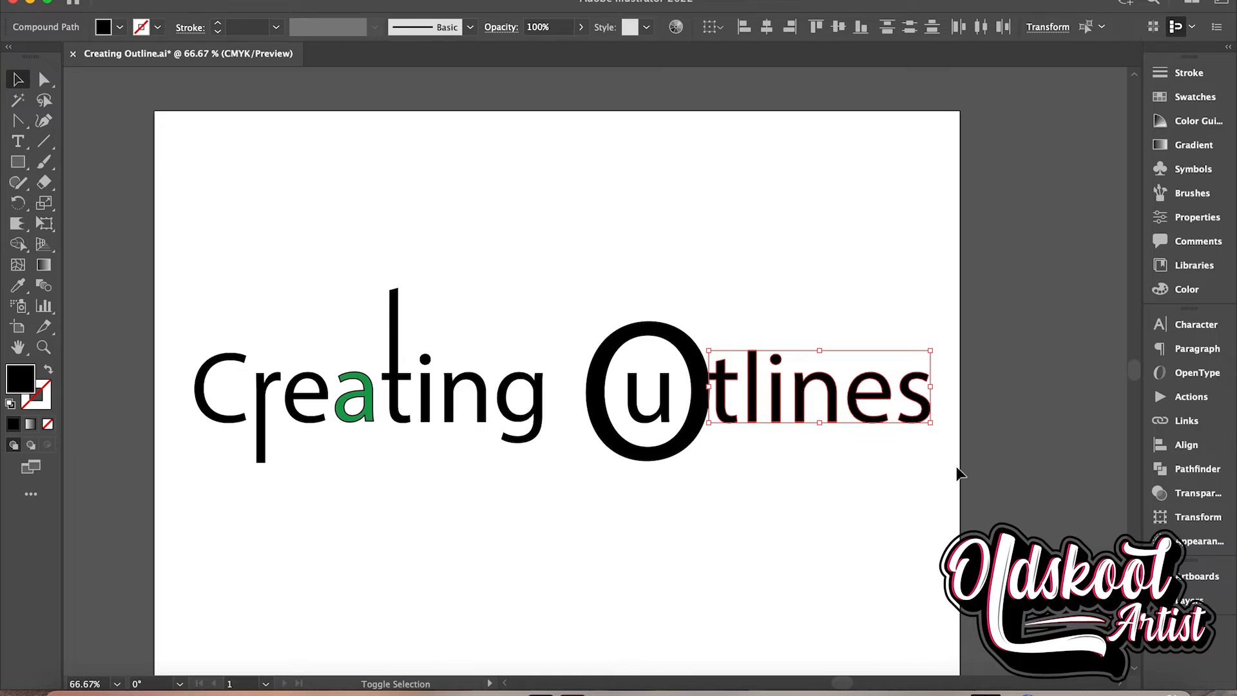
{"action": "key", "text": "shift+Left"}
{"action": "key", "text": "Right"}
{"action": "key", "text": "Right"}
{"action": "key", "text": "Right"}
{"action": "key", "text": "Right"}
{"action": "key", "text": "Right"}
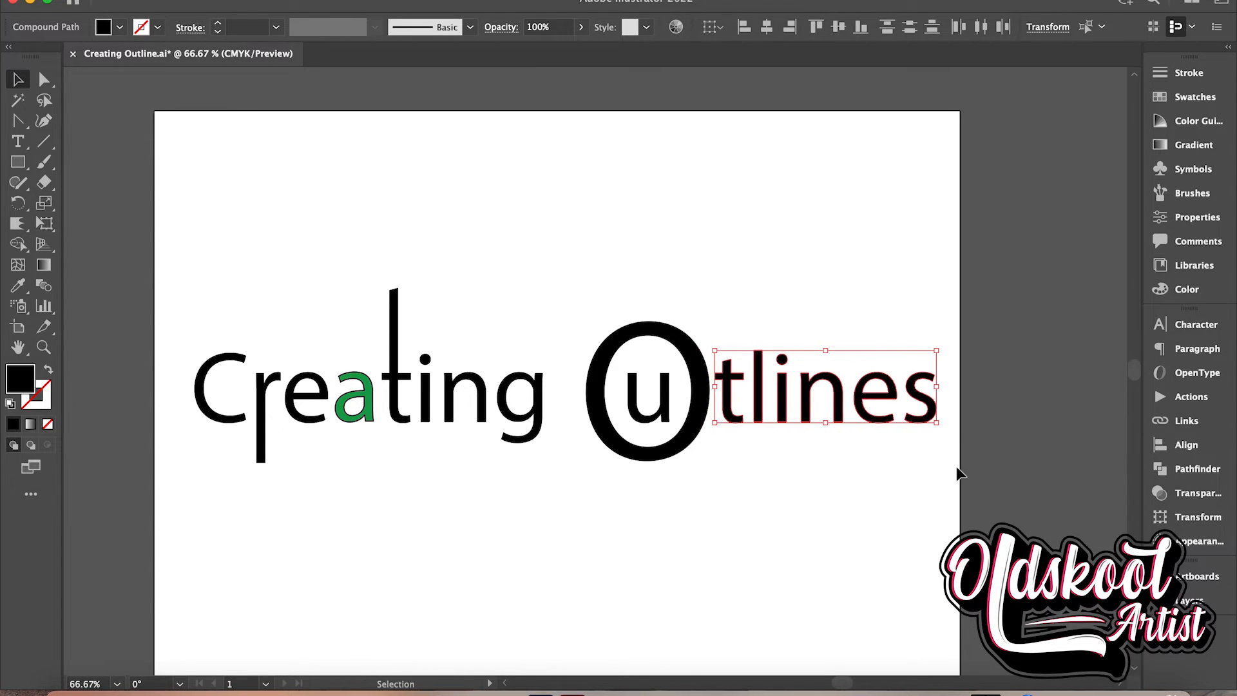
{"action": "left_click", "coordinate": [958, 472]}
{"action": "scroll", "coordinate": [732, 484], "scroll_direction": "down", "scroll_amount": 3}
{"action": "scroll", "coordinate": [731, 483], "scroll_direction": "left", "scroll_amount": 2}
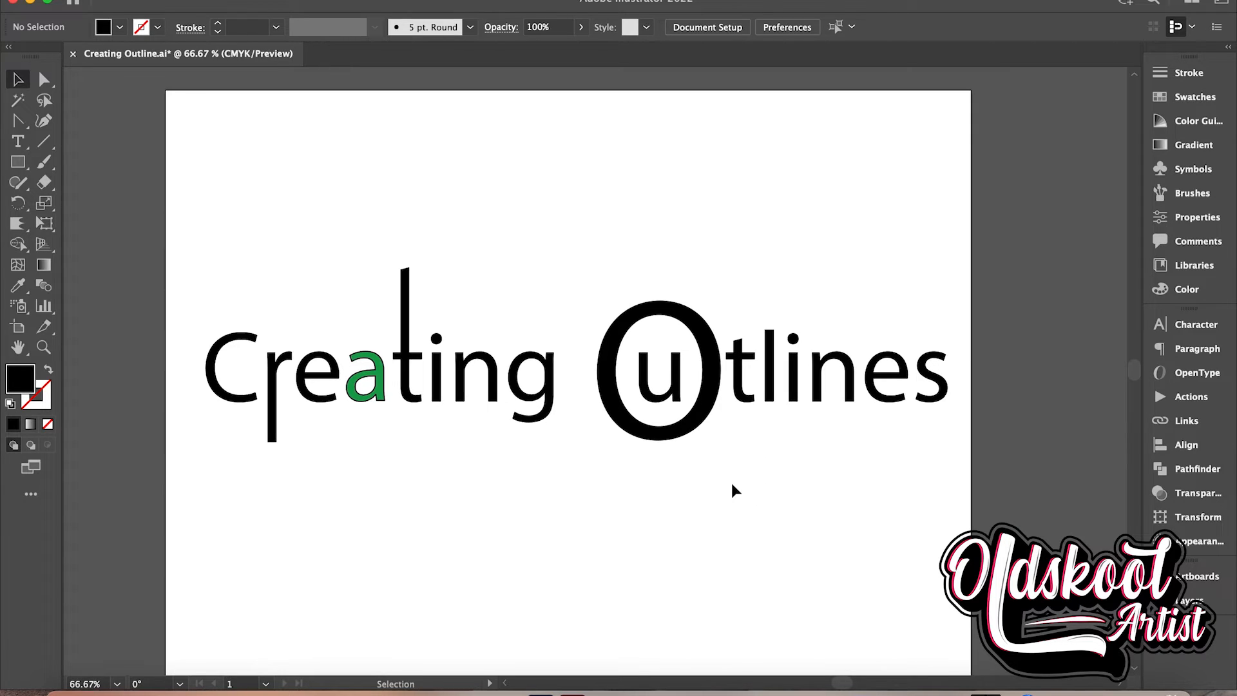
{"action": "scroll", "coordinate": [732, 485], "scroll_direction": "up", "scroll_amount": 2}
{"action": "scroll", "coordinate": [732, 485], "scroll_direction": "right", "scroll_amount": 1}
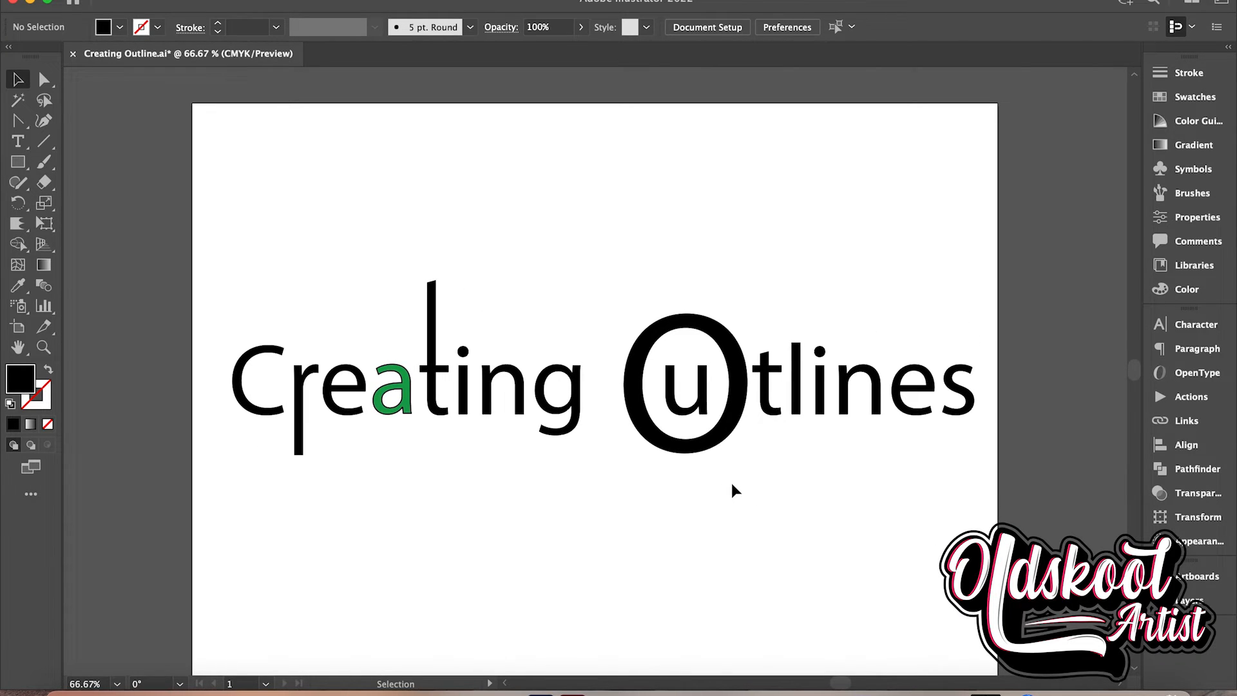